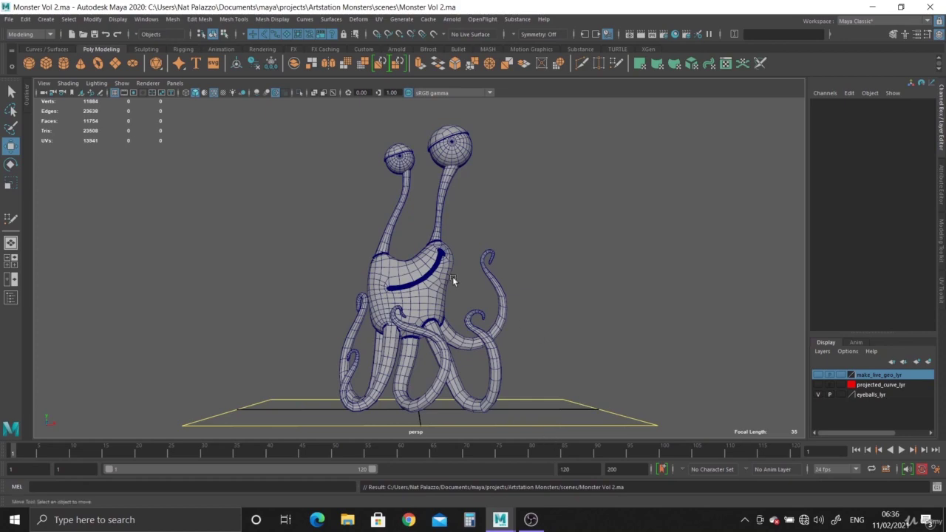
Step: Select the left eyestalk (pCylinder2) and orbit in close to its base
scroll(450, 279, up, 3)
scroll(455, 295, up, 3)
scroll(466, 332, up, 3)
click(330, 318)
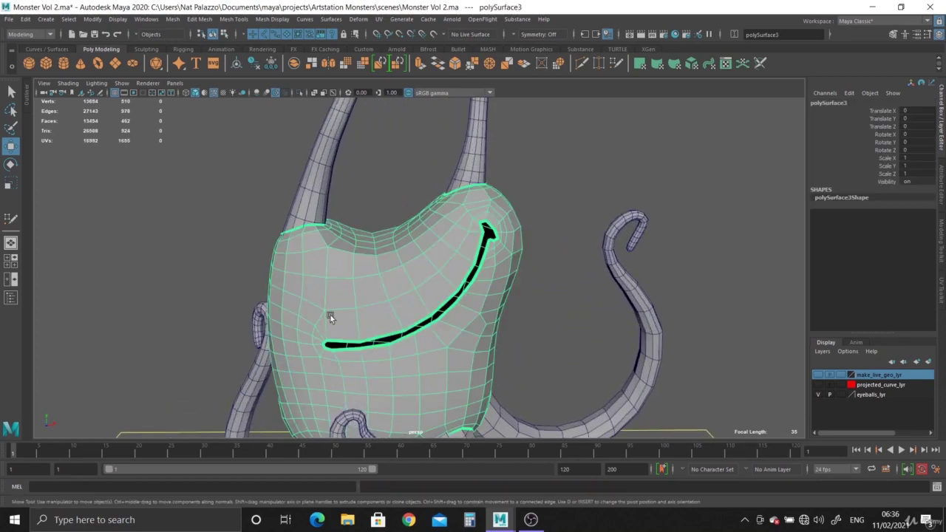
mouse_move(330, 317)
alt+mouse_down()
mouse_move(557, 344)
mouse_move(614, 364)
mouse_move(348, 280)
mouse_move(356, 268)
mouse_move(364, 281)
mouse_move(415, 286)
mouse_move(452, 240)
mouse_move(341, 253)
mouse_move(454, 296)
mouse_move(423, 286)
mouse_move(360, 344)
mouse_move(414, 353)
mouse_move(540, 418)
alt+mouse_up()
click(422, 338)
mouse_move(423, 337)
alt+mouse_down()
mouse_move(468, 308)
mouse_move(374, 309)
mouse_move(376, 338)
mouse_move(308, 312)
mouse_move(450, 328)
mouse_move(515, 268)
alt+mouse_up()
Step: Delete the bottom ring of faces at the eyestalk's base, leaving it open
right_click(538, 249)
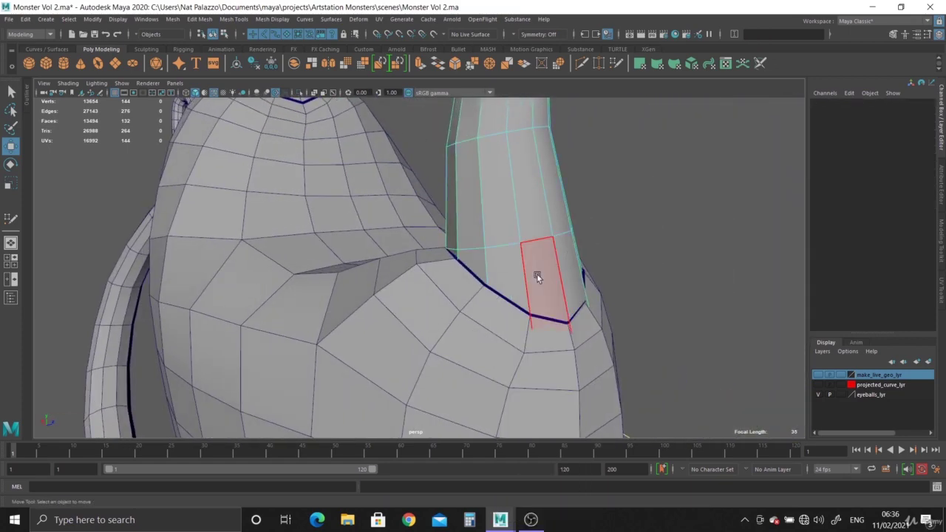
click(536, 273)
mouse_move(495, 268)
alt+mouse_down()
mouse_move(359, 266)
mouse_move(241, 228)
mouse_move(373, 243)
alt+mouse_up()
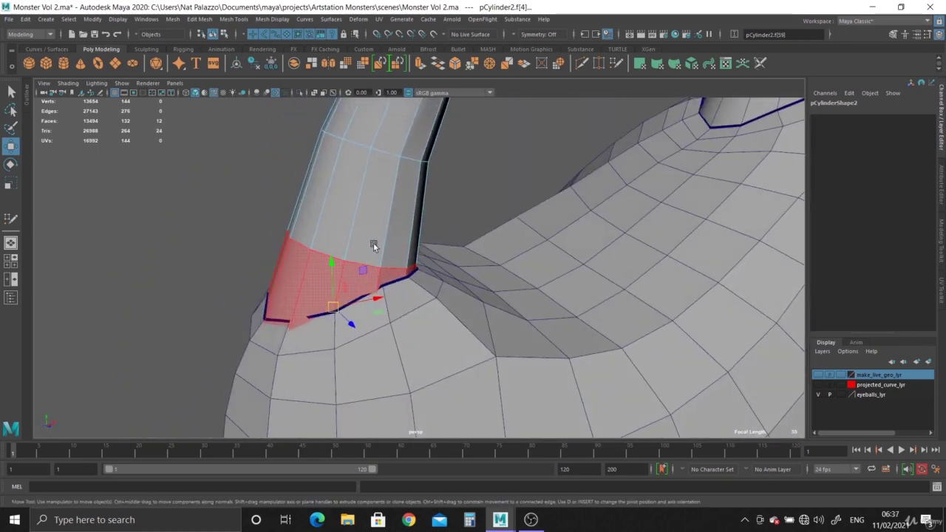
key(Delete)
Step: In vertex mode, snap the first eyestalk rim vertices onto the body opening's edge
right_click(377, 202)
click(401, 188)
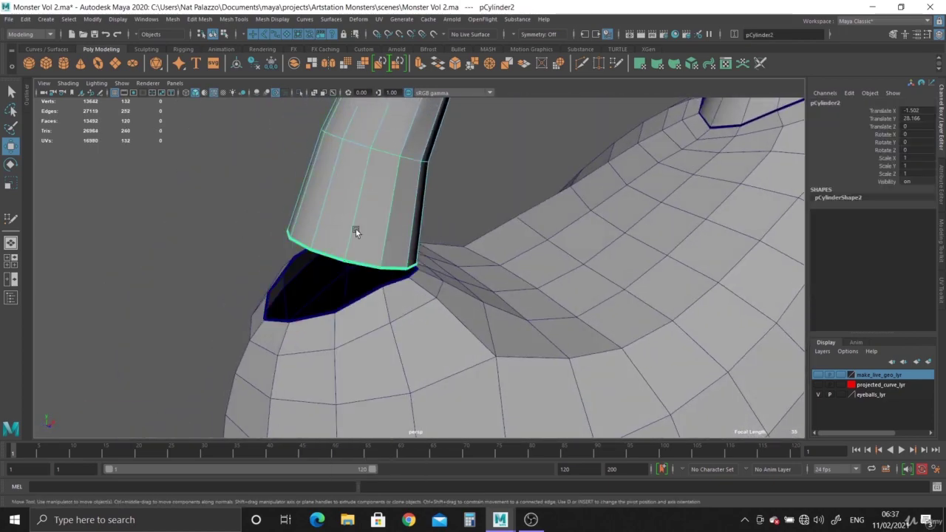
mouse_move(321, 243)
alt+mouse_down()
mouse_move(396, 232)
mouse_move(451, 286)
mouse_move(442, 264)
alt+mouse_up()
right_drag(514, 240, 477, 228)
click(520, 246)
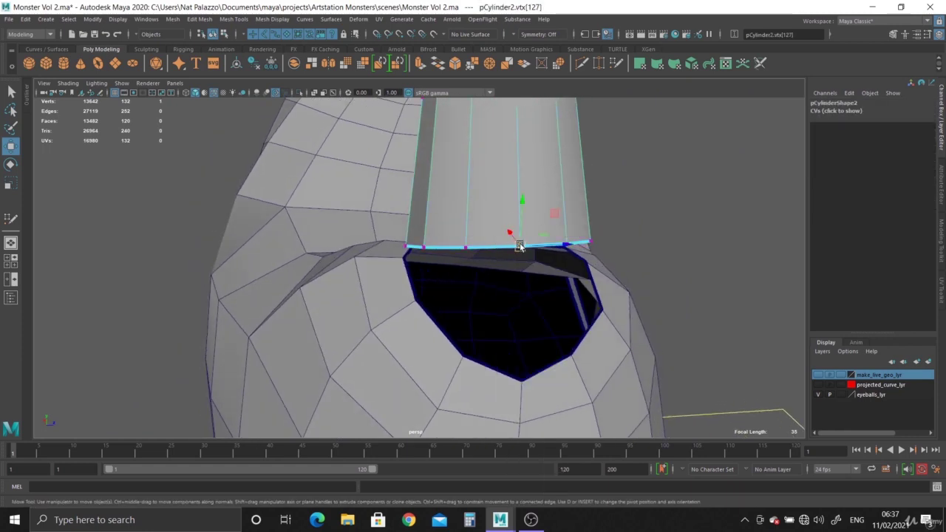
mouse_move(538, 340)
alt+middle_down()
mouse_move(535, 307)
mouse_move(520, 352)
alt+middle_up()
click(464, 217)
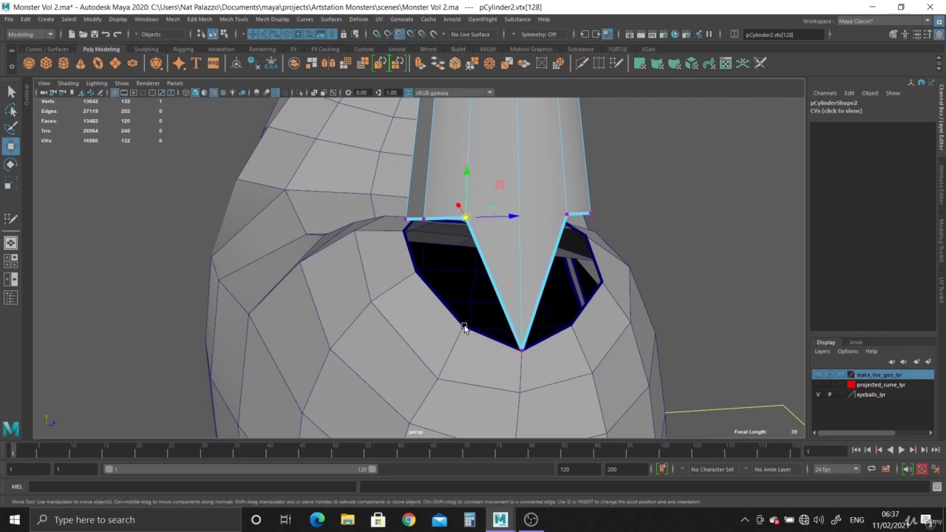
middle_drag(463, 328, 465, 328)
Step: Snap more rim vertices onto the body's border vertices, undoing one misplaced move
mouse_move(523, 329)
alt+mouse_down()
mouse_move(486, 331)
mouse_move(446, 236)
alt+mouse_up()
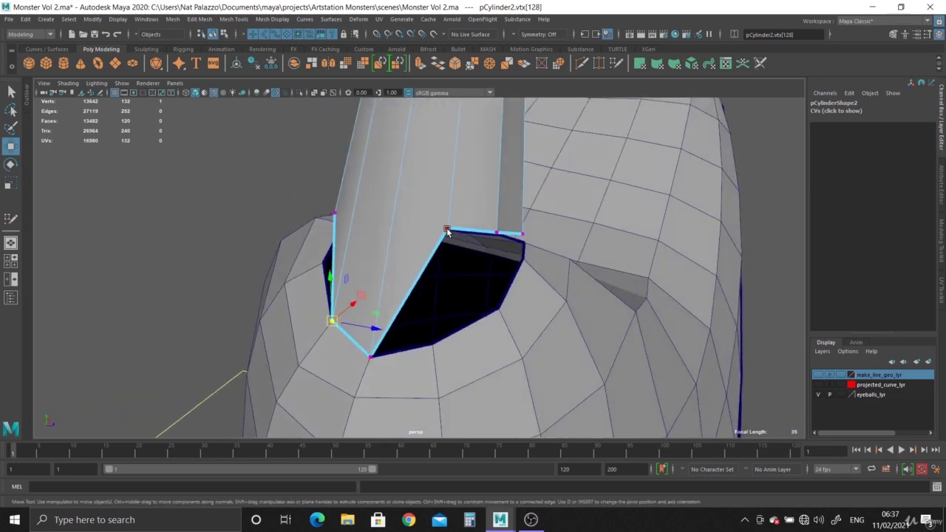
middle_drag(427, 357, 433, 349)
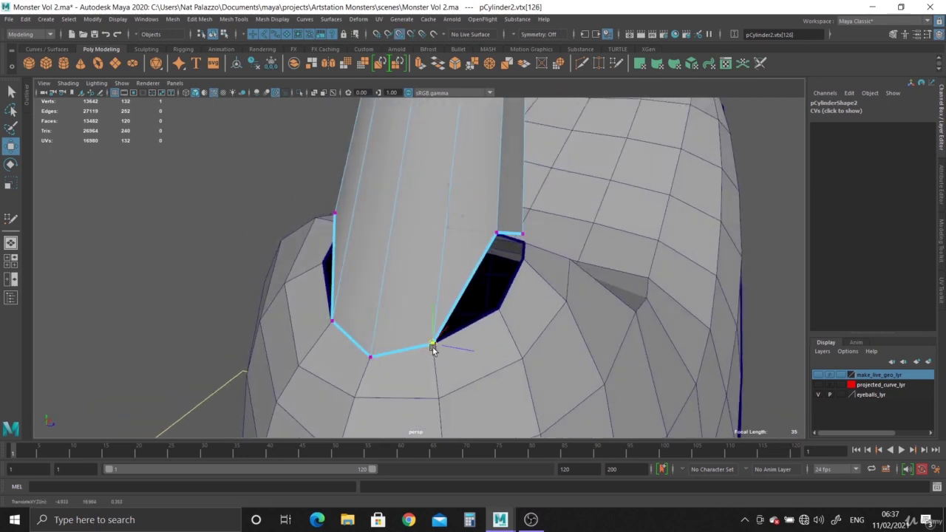
click(496, 231)
middle_drag(500, 320, 497, 313)
alt+drag(466, 311, 385, 260)
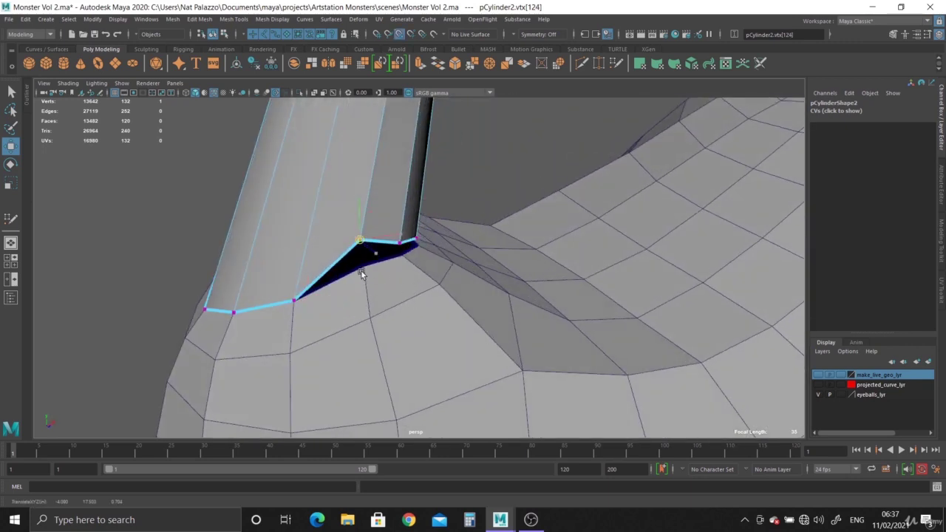
middle_drag(361, 269, 363, 278)
mouse_move(363, 278)
alt+mouse_down()
mouse_move(278, 272)
mouse_move(260, 260)
alt+mouse_up()
key(F8)
right_drag(257, 272, 235, 224)
key(ctrl+z)
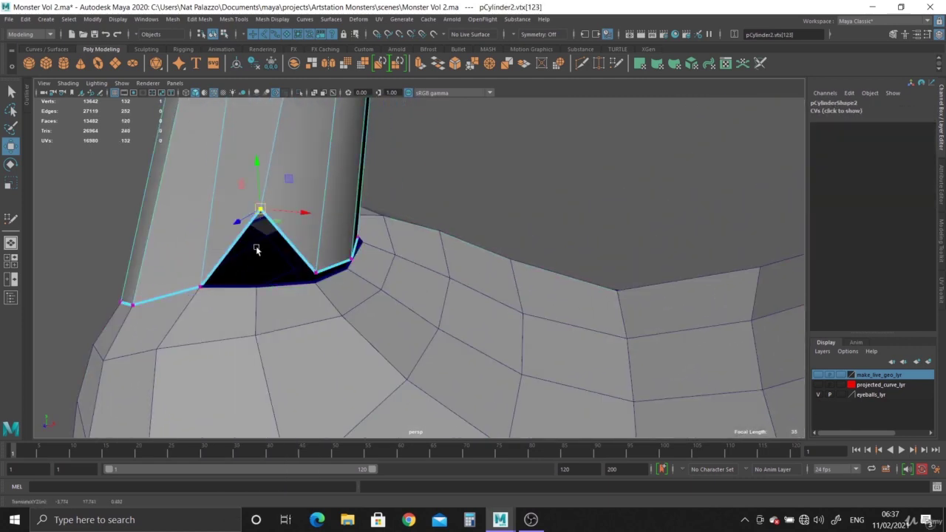
middle_drag(254, 293, 255, 288)
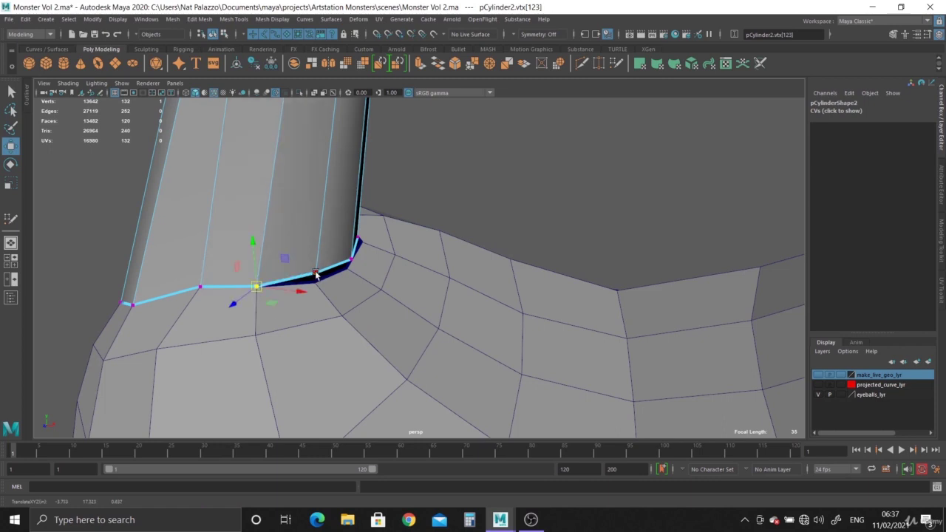
Step: Snap the back rim vertices toward their matching body vertices, undoing a stray lift
click(315, 274)
mouse_move(315, 274)
middle_down()
mouse_move(309, 298)
mouse_move(371, 291)
middle_up()
mouse_move(372, 292)
alt+mouse_down()
mouse_move(303, 293)
mouse_move(322, 241)
alt+mouse_up()
middle_drag(326, 241, 314, 225)
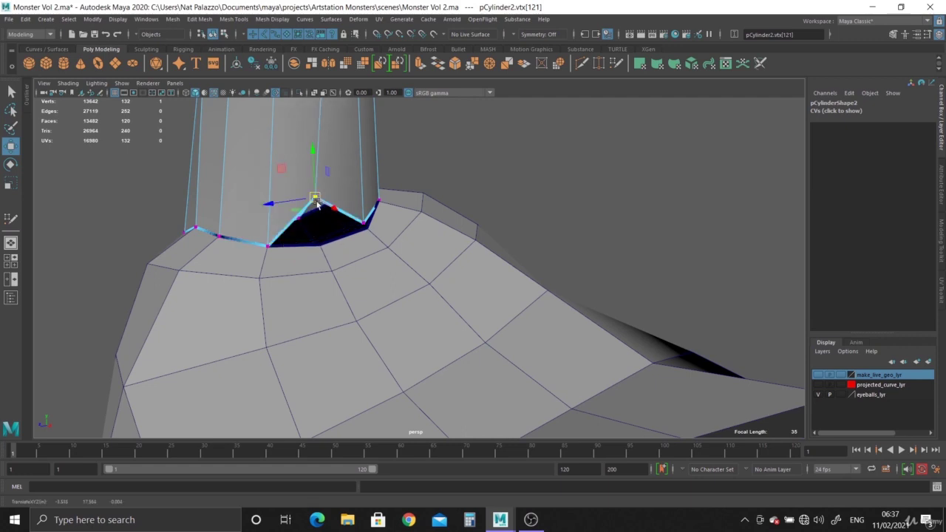
key(ctrl+z)
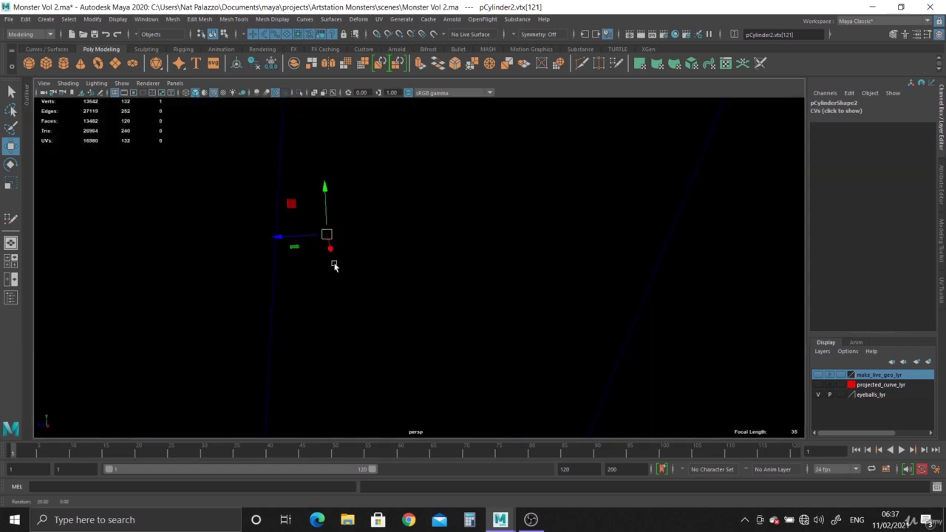
mouse_move(327, 264)
alt+mouse_down()
mouse_move(340, 300)
mouse_move(392, 254)
alt+mouse_up()
click(373, 246)
mouse_move(374, 314)
middle_down()
mouse_move(361, 268)
mouse_move(381, 260)
middle_up()
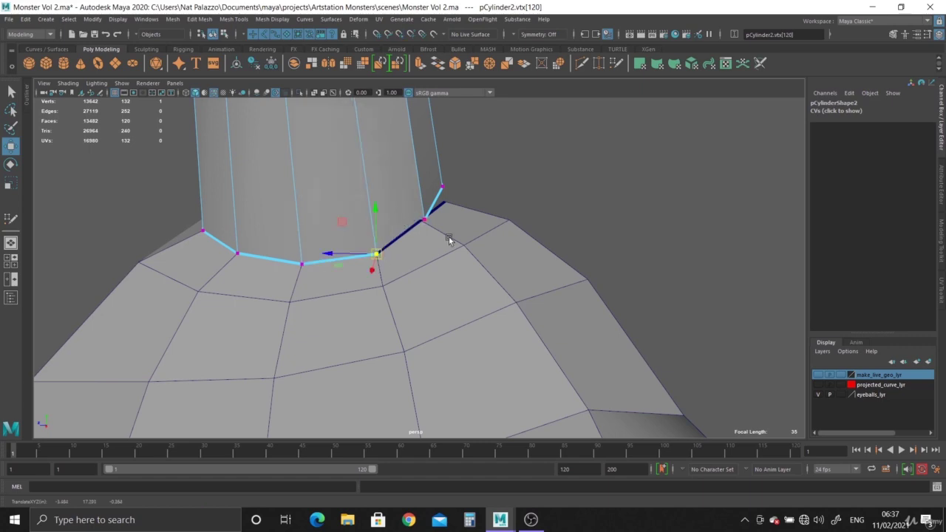
mouse_move(458, 246)
alt+mouse_down()
mouse_move(335, 253)
mouse_move(378, 294)
alt+mouse_up()
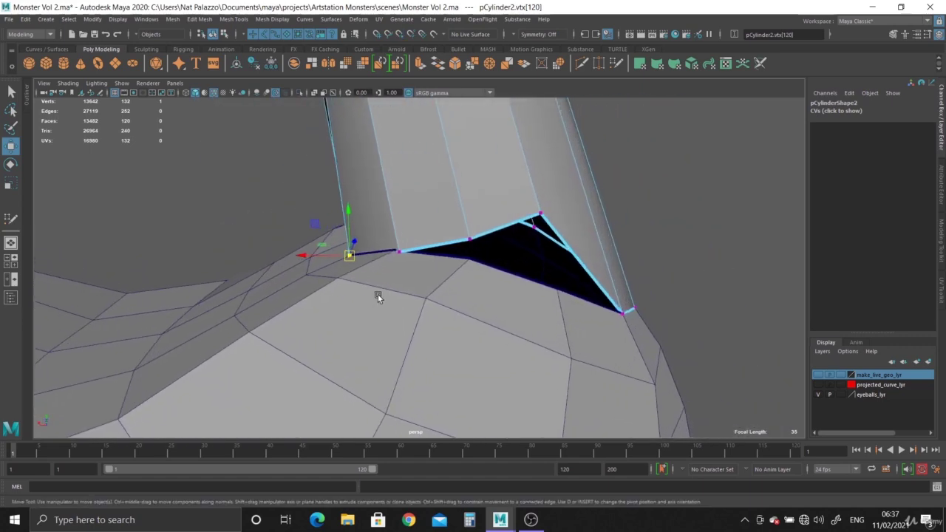
Step: Snap the last rim vertices onto the body edge to close the gap, then return to object mode
click(404, 255)
middle_drag(404, 255, 402, 215)
alt+drag(403, 214, 424, 246)
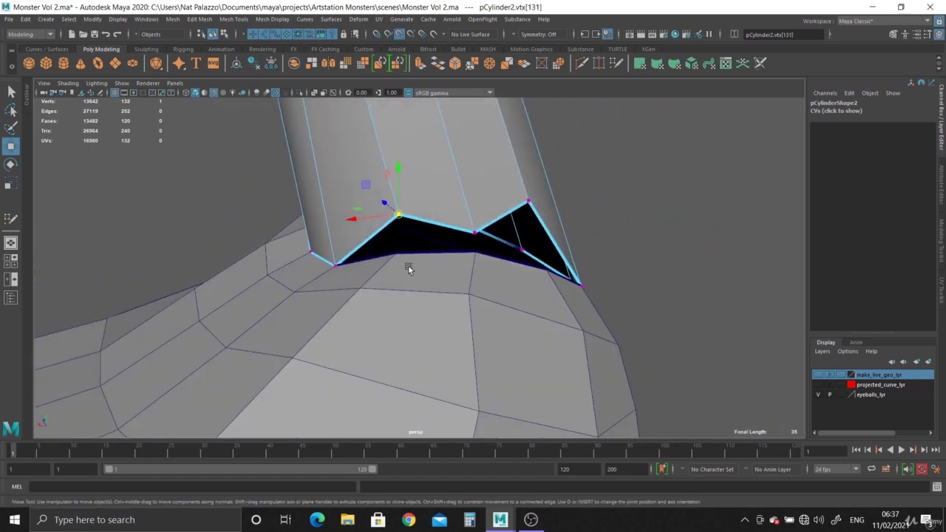
middle_drag(406, 267, 391, 255)
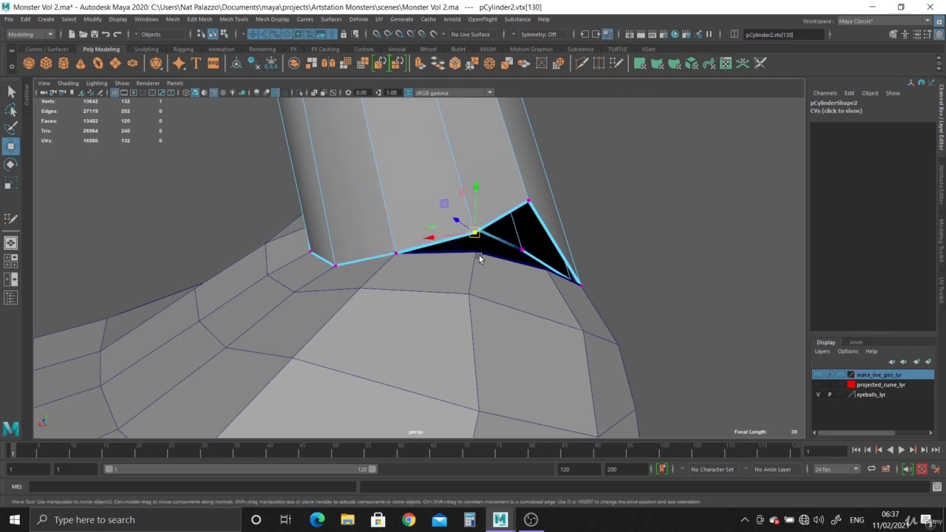
middle_drag(479, 258, 517, 274)
mouse_move(518, 274)
alt+mouse_down()
mouse_move(481, 278)
mouse_move(529, 227)
alt+mouse_up()
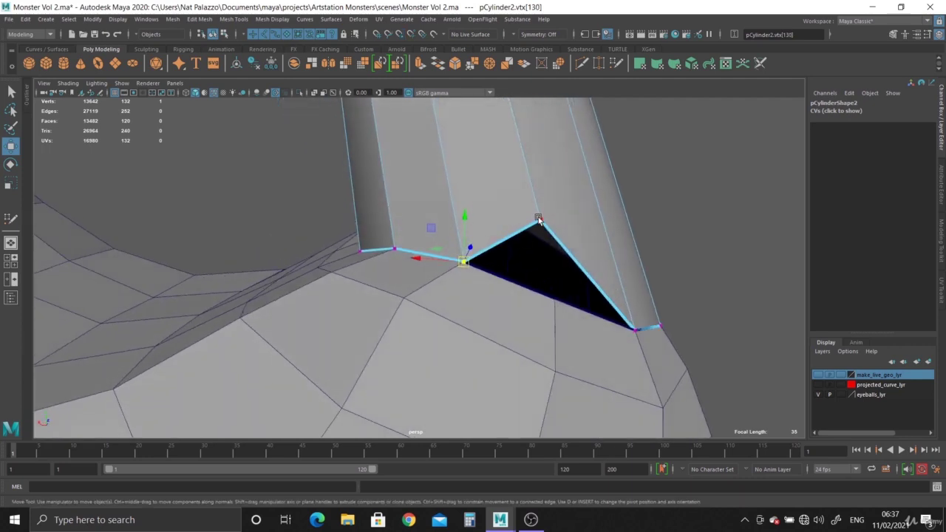
click(563, 316)
click(540, 224)
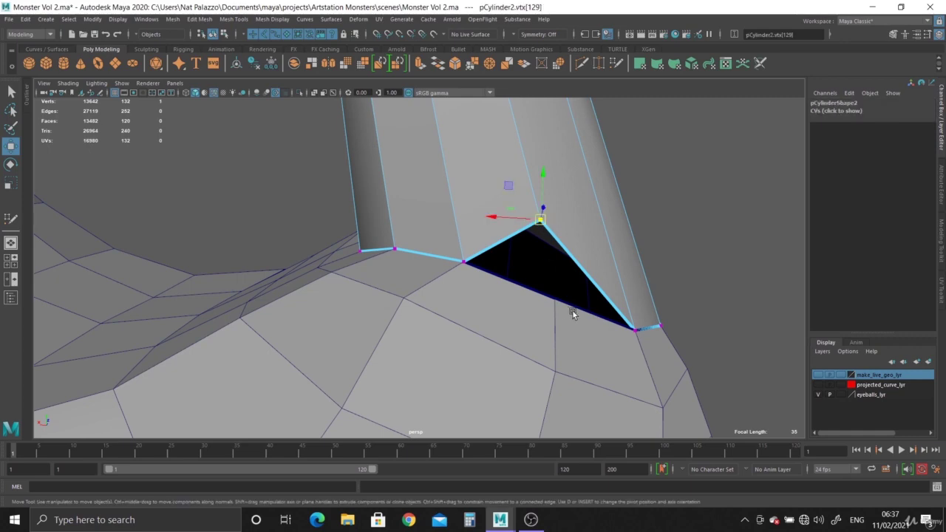
middle_drag(566, 313, 555, 301)
scroll(543, 359, down, 5)
alt+drag(543, 358, 509, 338)
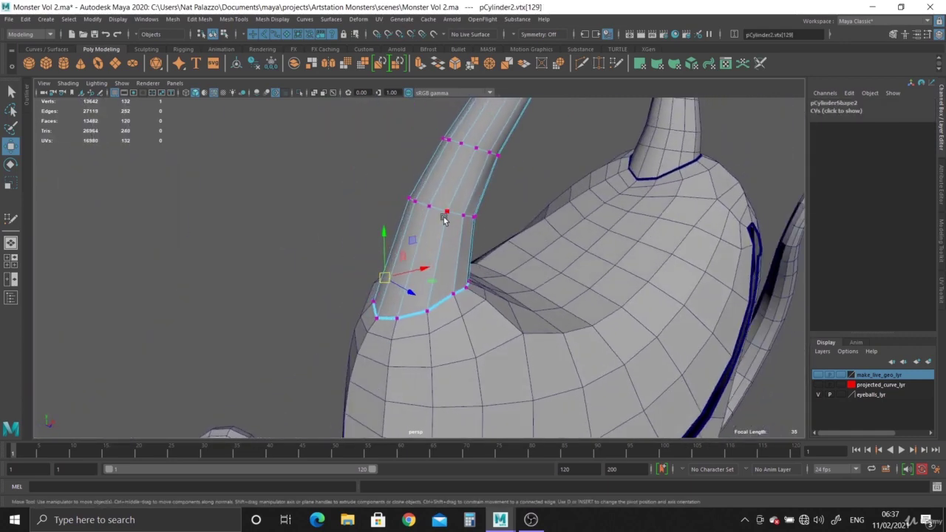
key(F8)
Step: Combine the eyestalk and body into a single mesh with Mesh > Combine
scroll(509, 338, down, 3)
shift+click(454, 331)
click(172, 19)
click(192, 54)
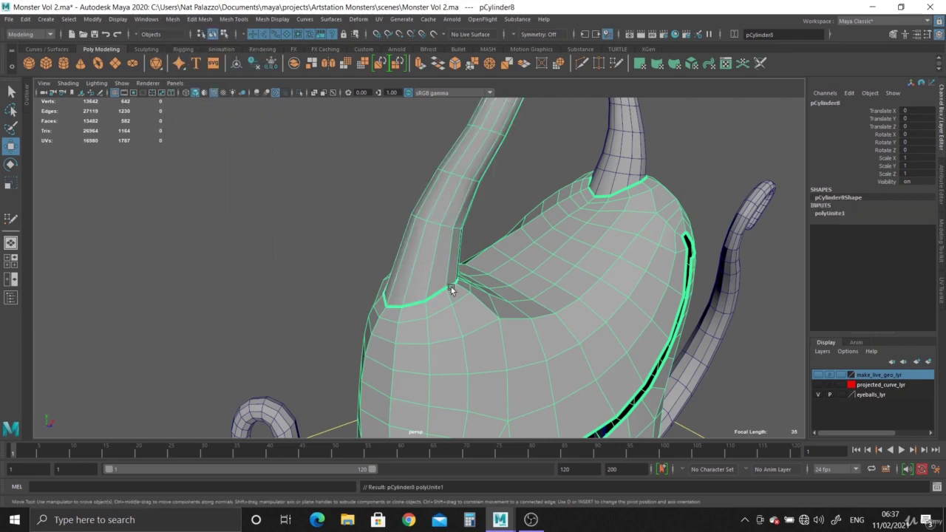
Step: Check a seam vertex by lifting it and undoing, confirming it is still separate
scroll(432, 284, up, 3)
scroll(423, 280, up, 3)
alt+drag(423, 279, 428, 324)
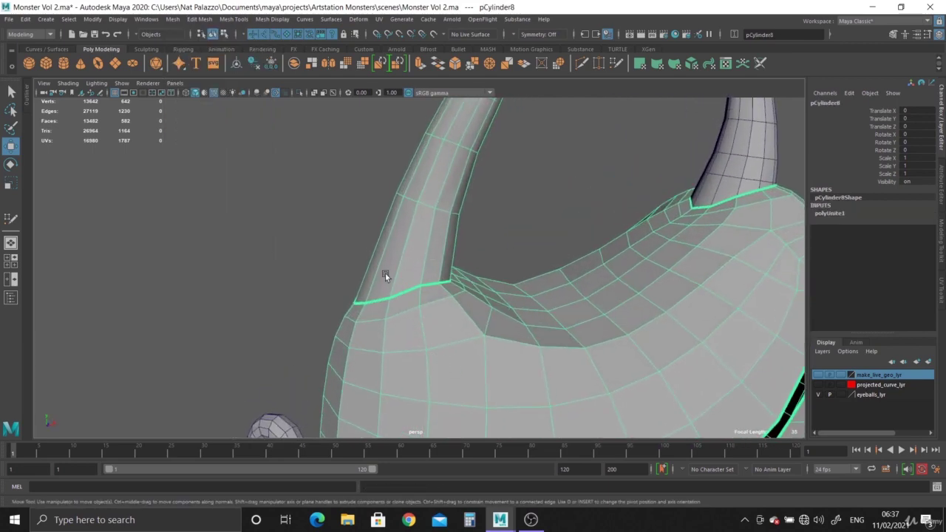
scroll(425, 326, up, 1)
scroll(412, 351, up, 3)
scroll(337, 296, up, 2)
scroll(295, 266, up, 2)
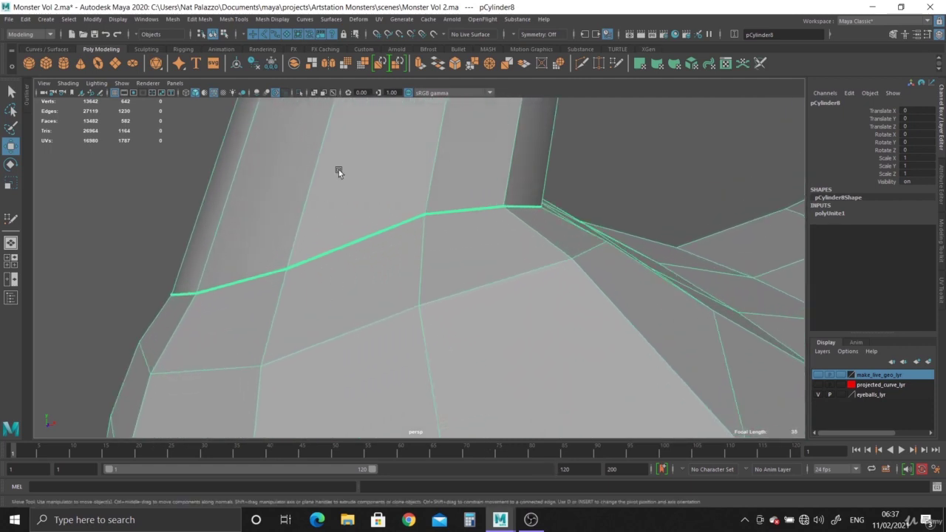
right_drag(323, 207, 258, 194)
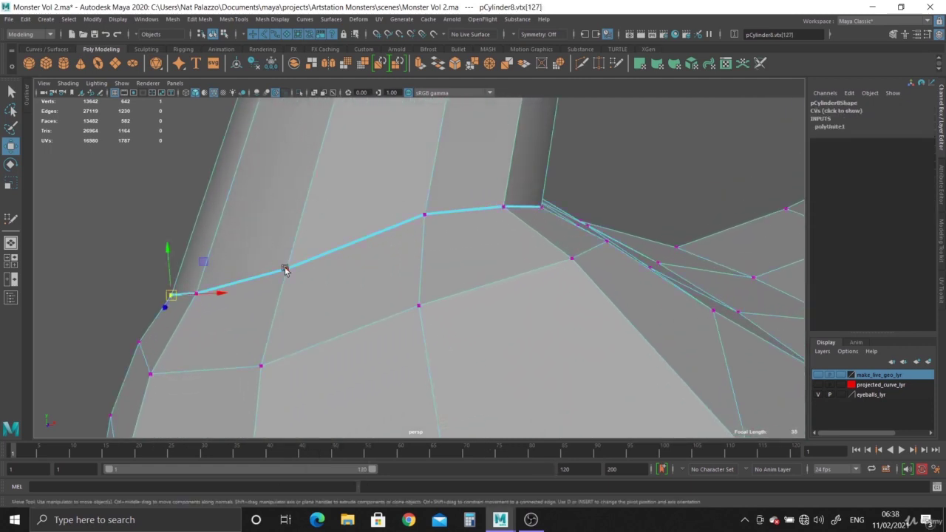
mouse_move(285, 210)
alt+mouse_down()
mouse_move(348, 270)
mouse_move(373, 281)
mouse_move(463, 255)
alt+mouse_up()
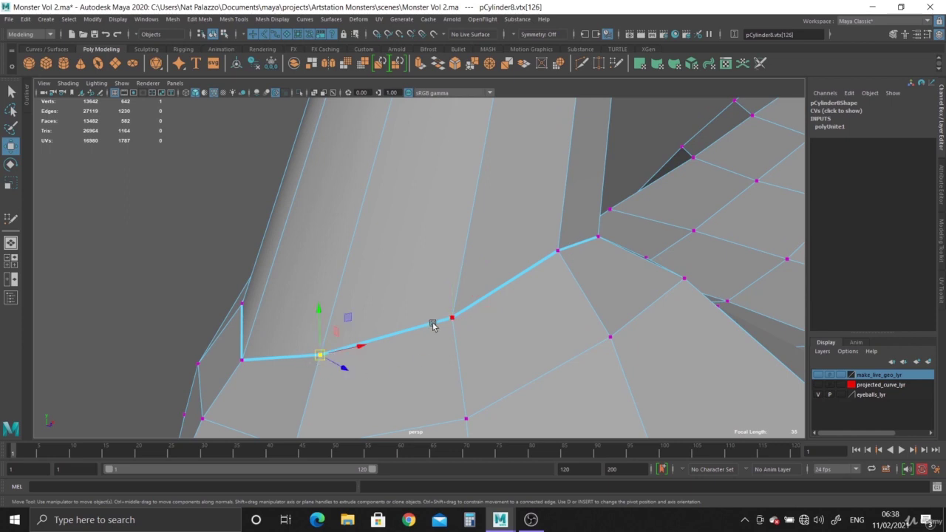
drag(453, 321, 443, 262)
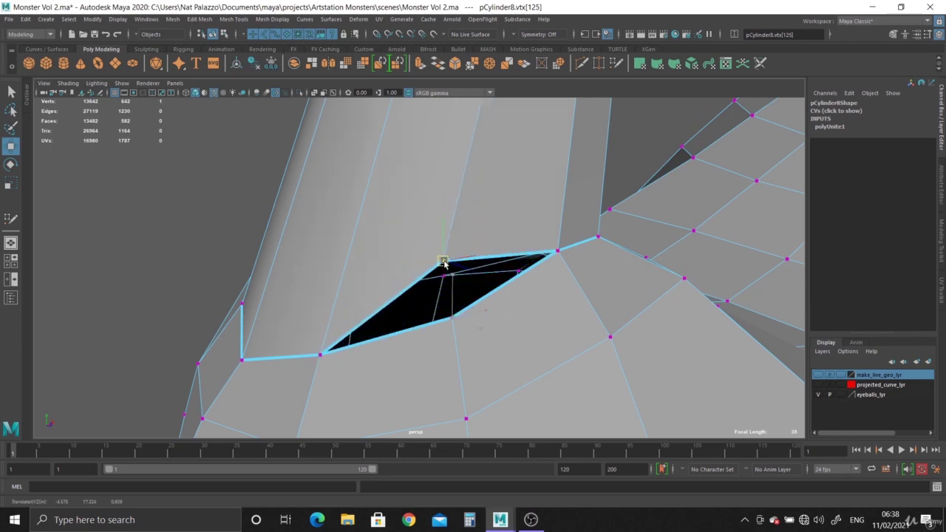
key(ctrl+z)
Step: Box-select the vertices around the eyestalk seam and frame the view on them
right_drag(397, 238, 418, 166)
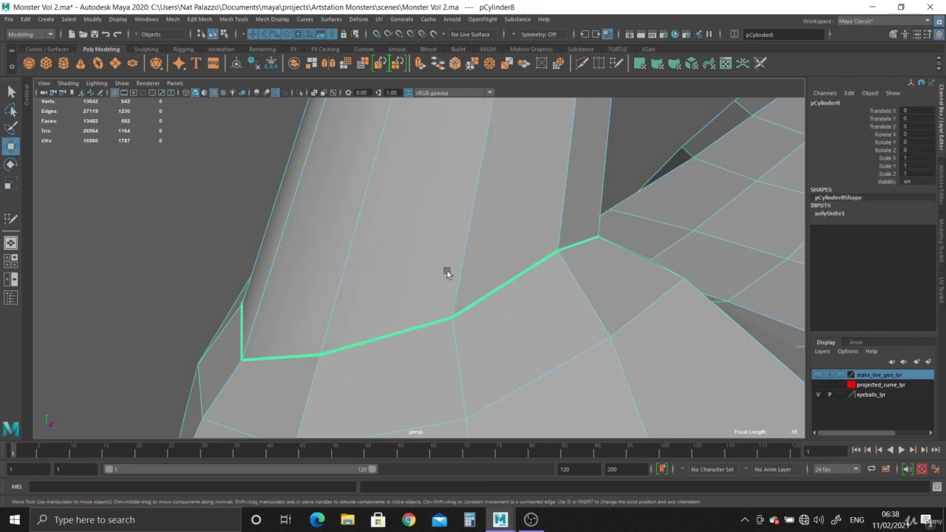
scroll(420, 237, down, 3)
right_drag(414, 207, 359, 207)
drag(204, 143, 636, 369)
key(f)
mouse_move(519, 322)
alt+mouse_down()
mouse_move(568, 360)
mouse_move(642, 310)
mouse_move(445, 345)
mouse_move(413, 282)
alt+mouse_up()
mouse_move(490, 296)
alt+mouse_down()
mouse_move(336, 246)
mouse_move(422, 310)
mouse_move(382, 279)
mouse_move(266, 247)
mouse_move(166, 298)
alt+mouse_up()
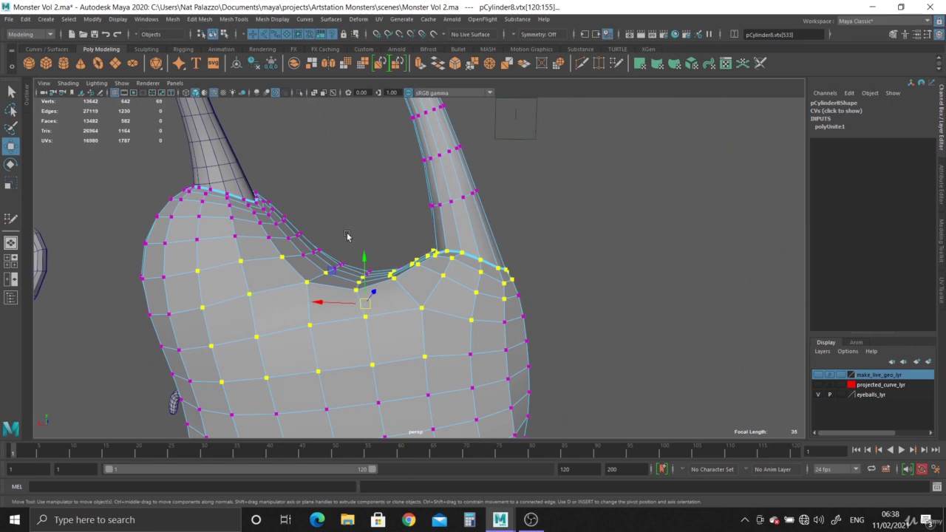
Step: Merge the selected stalk-base vertices with the body's border vertices
mouse_move(456, 299)
alt+mouse_down()
mouse_move(384, 296)
mouse_move(289, 258)
alt+mouse_up()
shift+right_click(378, 317)
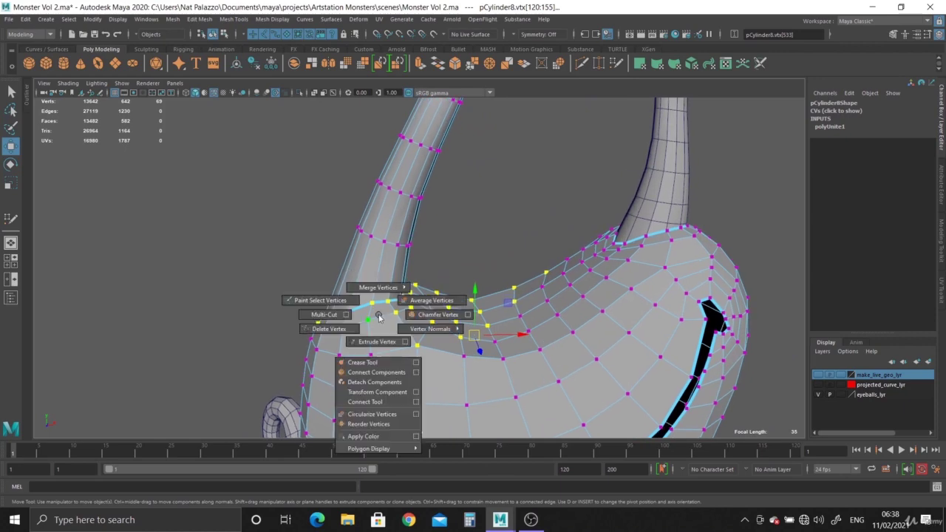
click(421, 266)
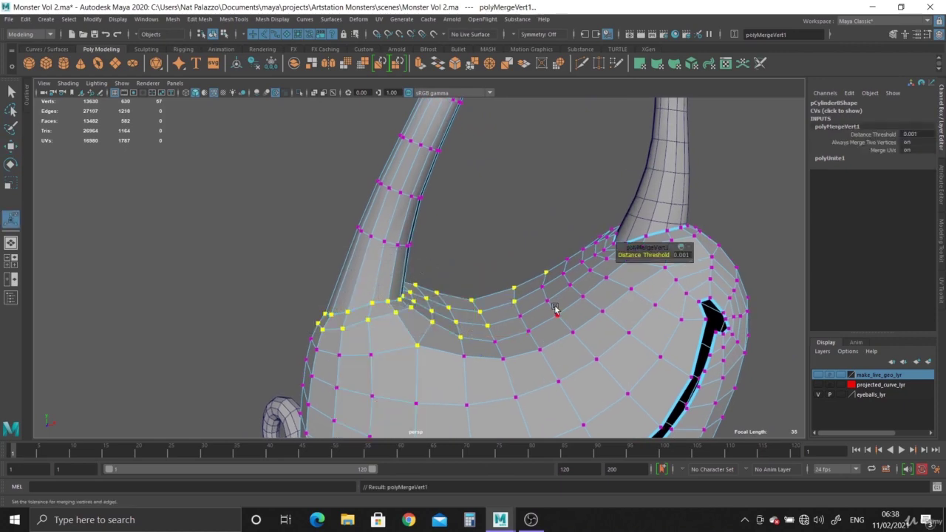
mouse_move(422, 266)
alt+mouse_down()
mouse_move(627, 337)
mouse_move(350, 191)
alt+mouse_up()
key(F8)
Step: Inspect the join in smooth preview (3) without wireframe, then return to the cage (1)
key(3)
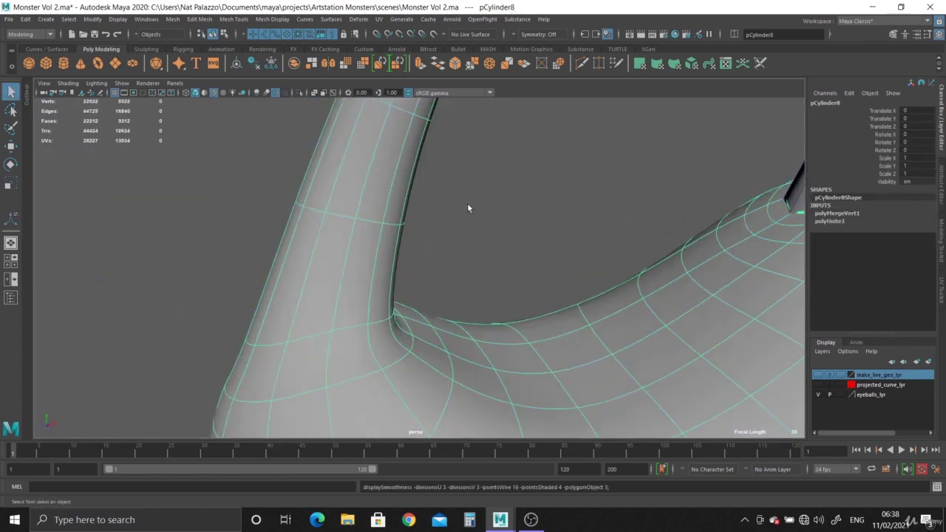
click(423, 245)
alt+right_drag(489, 362, 236, 122)
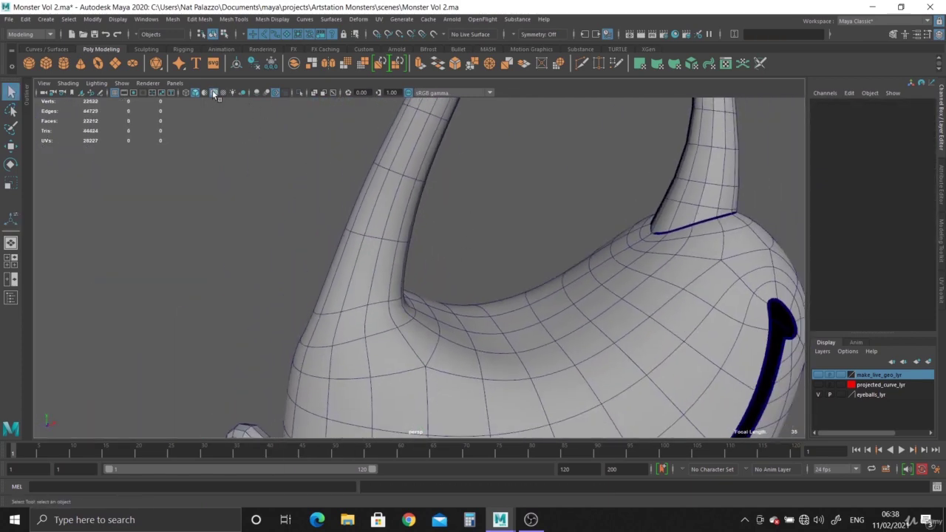
click(214, 94)
mouse_move(342, 296)
alt+mouse_down()
mouse_move(522, 344)
mouse_move(264, 274)
mouse_move(317, 365)
mouse_move(380, 421)
mouse_move(422, 346)
mouse_move(439, 342)
mouse_move(443, 289)
mouse_move(502, 330)
mouse_move(680, 376)
mouse_move(374, 318)
mouse_move(297, 328)
alt+mouse_up()
scroll(422, 346, up, 5)
scroll(383, 308, up, 3)
click(383, 308)
key(1)
key(space)
key(space)
key(f)
scroll(428, 336, up, 3)
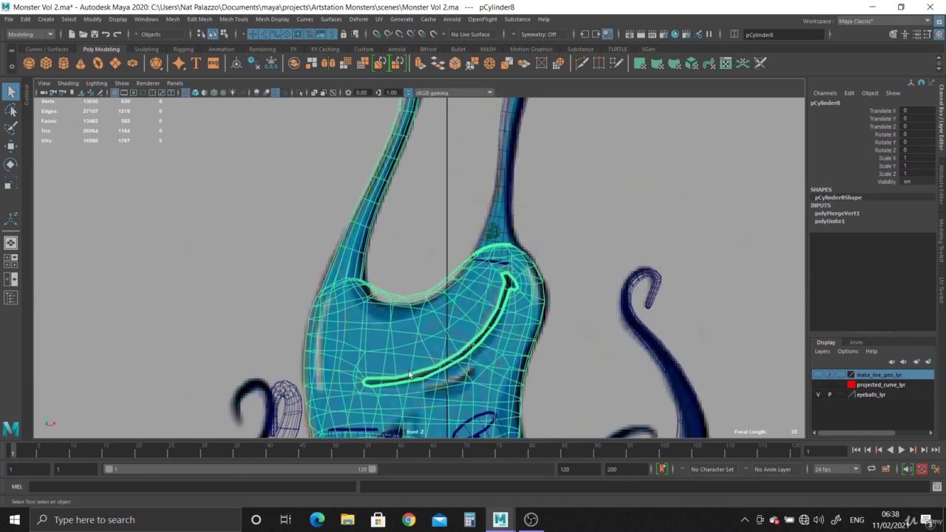
scroll(427, 337, up, 2)
key(ctrl+h)
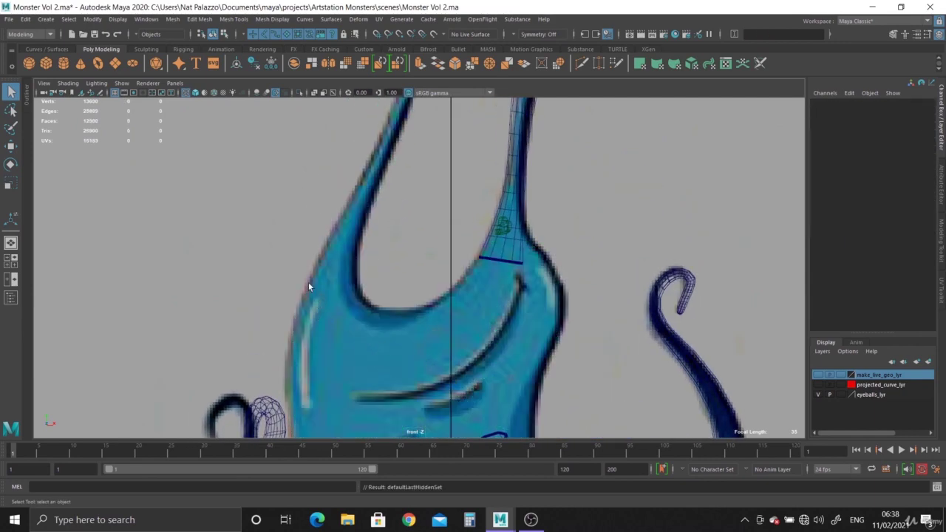
key(ctrl+z)
key(space)
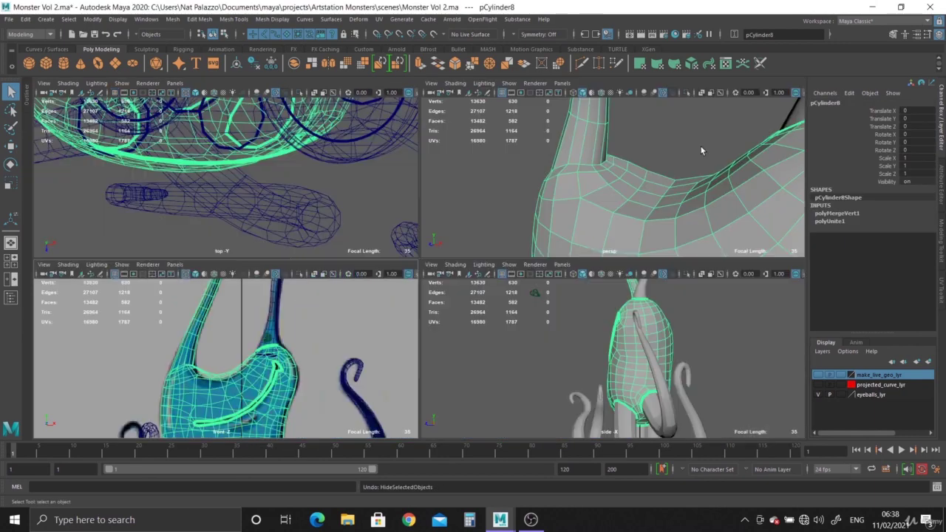
key(space)
click(517, 207)
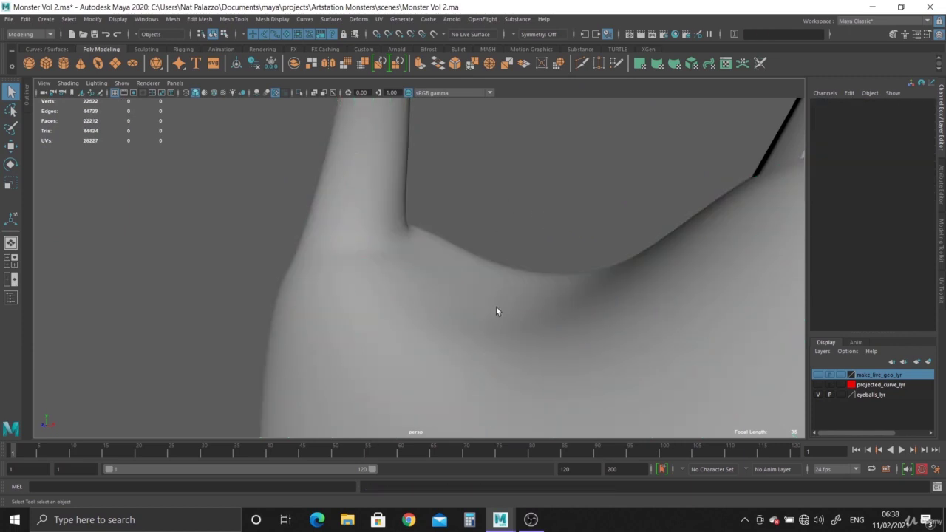
mouse_move(496, 308)
alt+mouse_down()
mouse_move(606, 303)
mouse_move(544, 297)
alt+mouse_up()
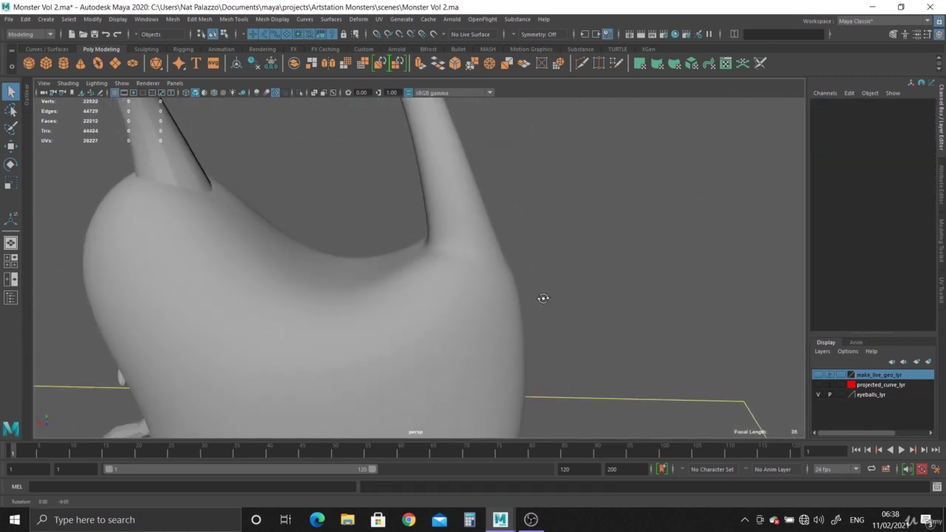
alt+right_drag(545, 293, 599, 352)
alt+drag(469, 253, 434, 245)
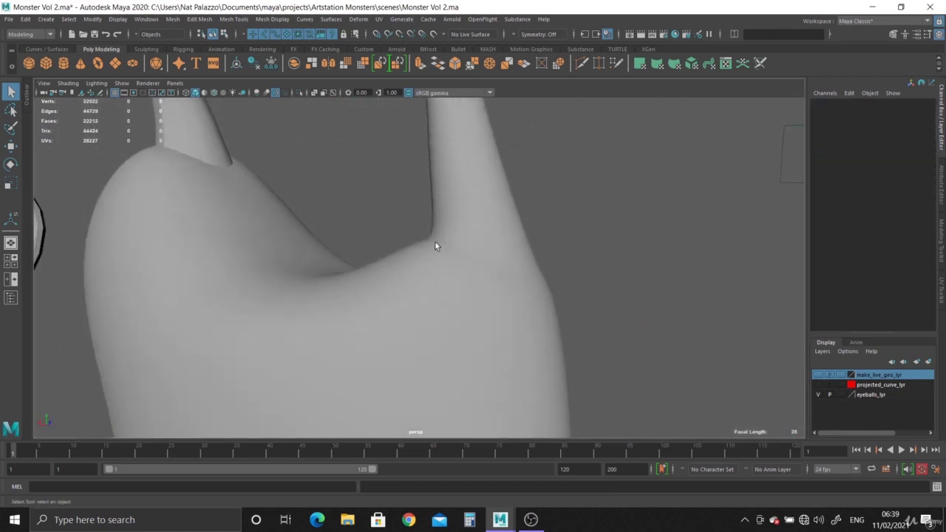
alt+drag(500, 273, 321, 215)
alt+right_drag(321, 215, 336, 257)
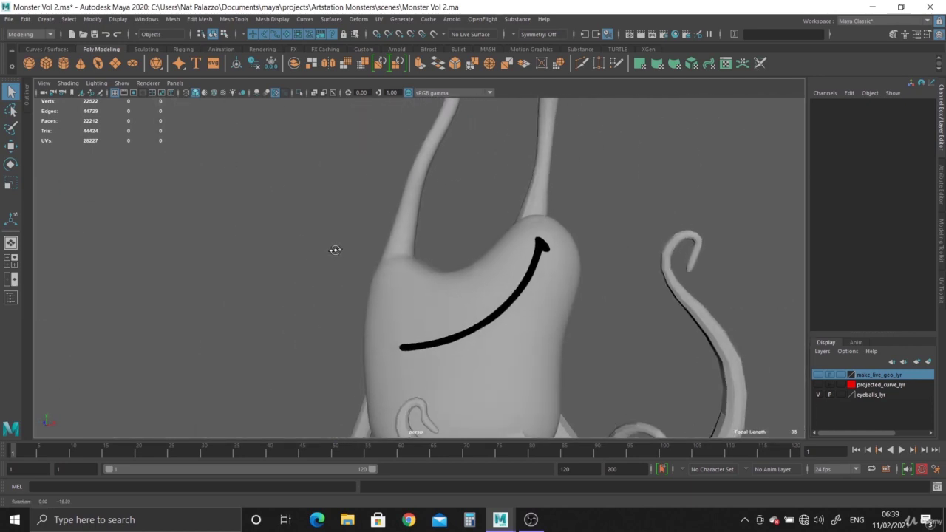
alt+drag(337, 257, 437, 327)
alt+right_drag(441, 331, 380, 274)
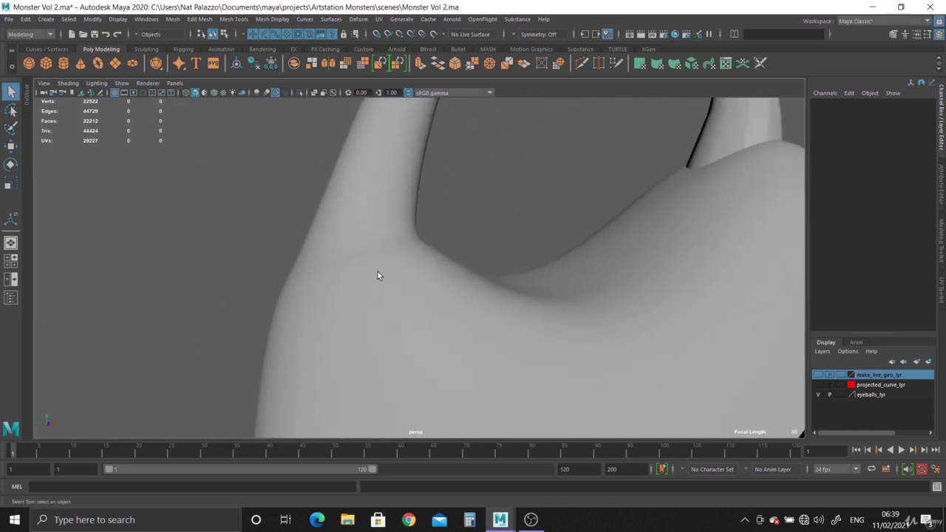
click(378, 274)
key(1)
alt+drag(377, 271, 374, 289)
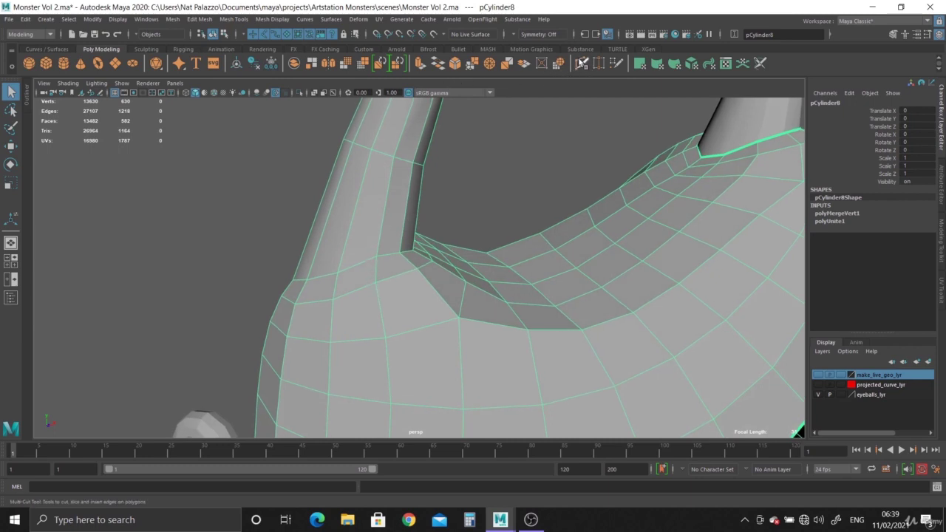
Step: Insert an edge loop around the eyestalk base with Multi-Cut and Edge Flow enabled
double_click(581, 63)
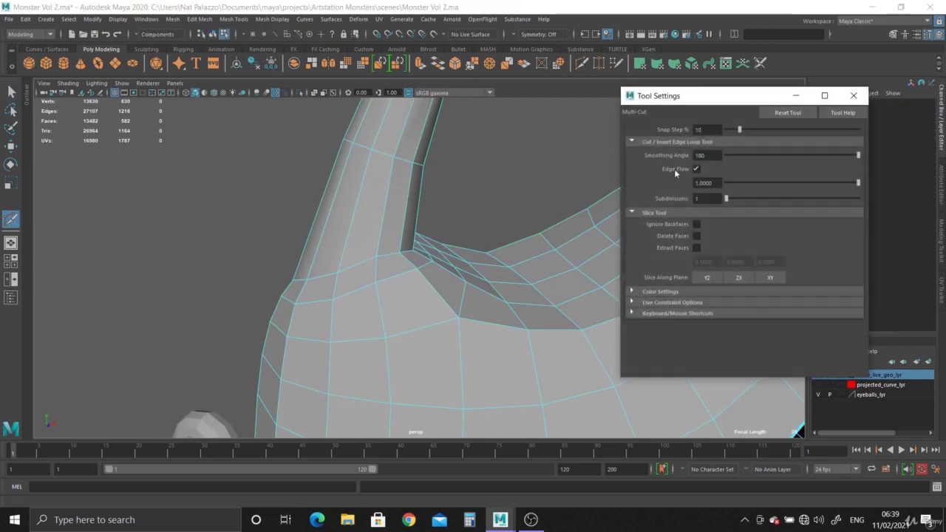
click(854, 96)
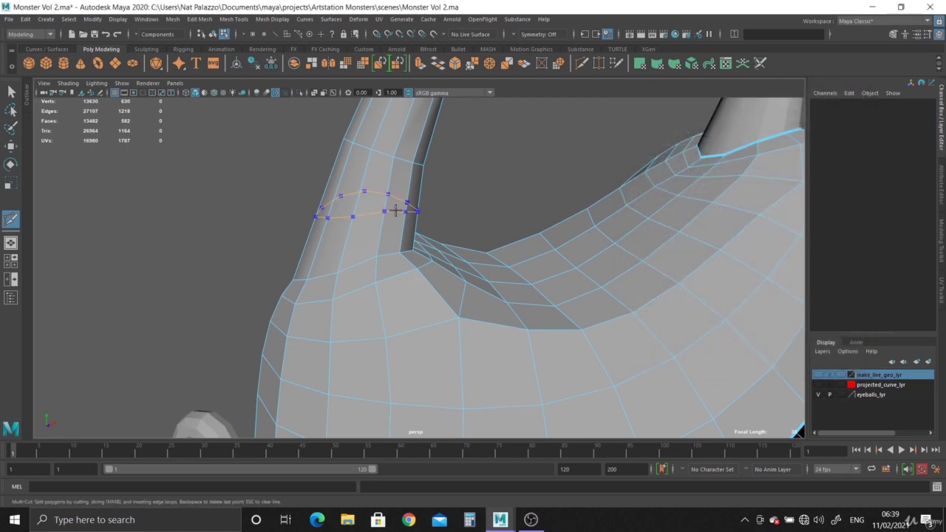
key(Return)
mouse_move(448, 270)
alt+mouse_down()
mouse_move(380, 232)
mouse_move(379, 298)
mouse_move(399, 214)
alt+mouse_up()
scroll(399, 214, up, 3)
key(ctrl+z)
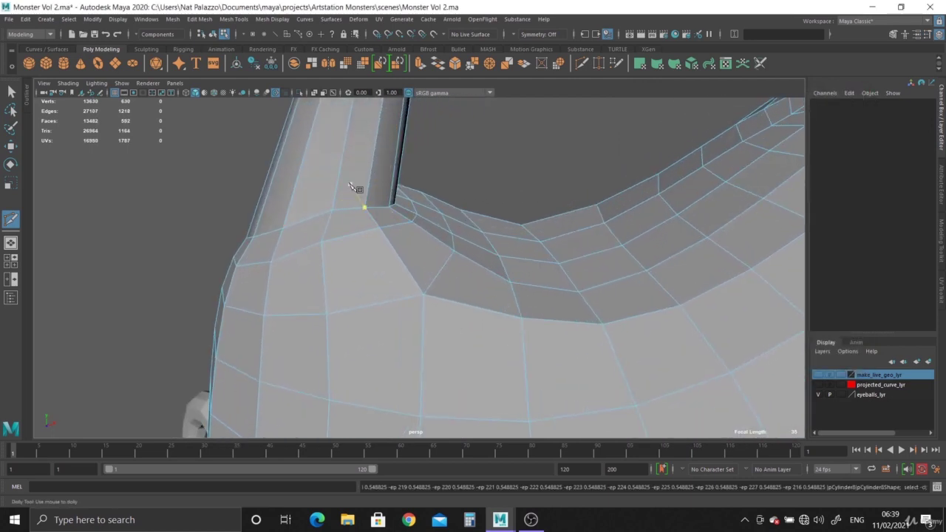
ctrl+click(382, 158)
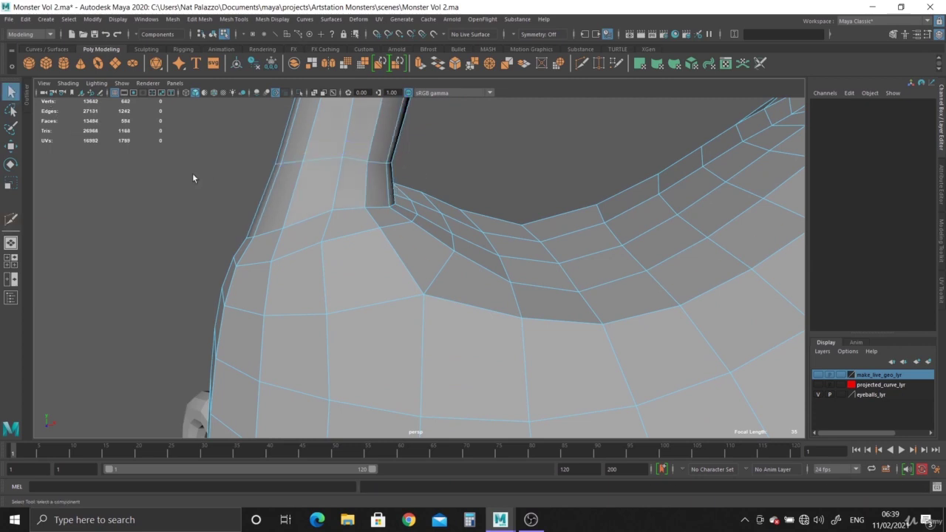
Step: Apply Edit Edge Flow to the new loop and five nearby edges around the stalk base
right_drag(379, 225, 355, 217)
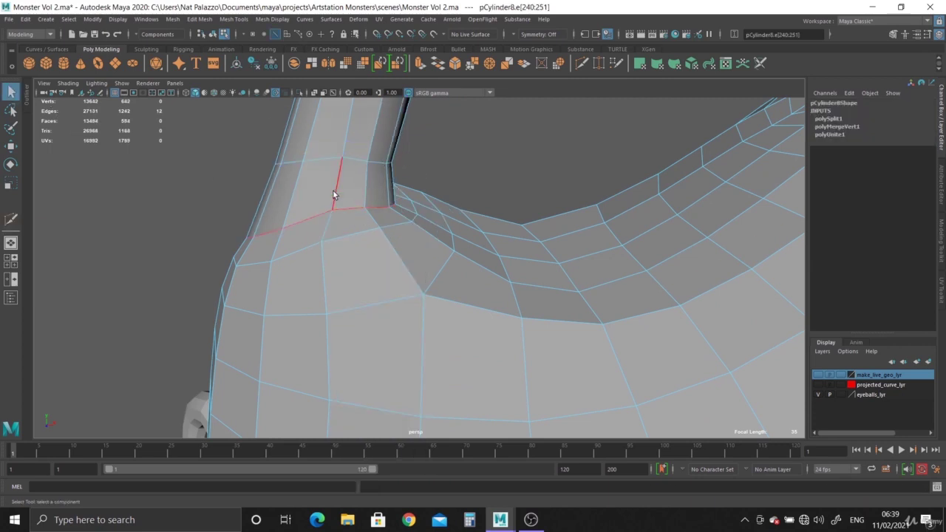
alt+drag(393, 260, 271, 109)
click(198, 19)
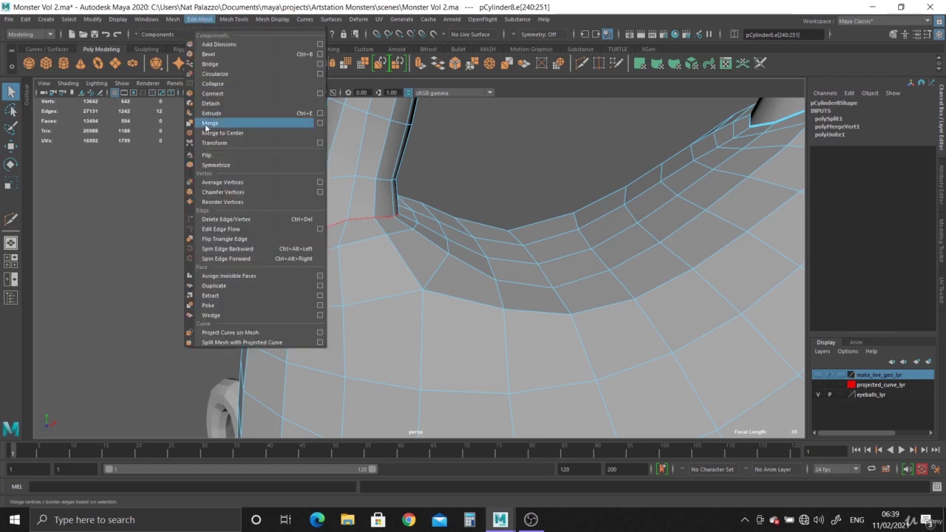
click(240, 229)
mouse_move(240, 229)
alt+mouse_down()
mouse_move(332, 262)
mouse_move(354, 248)
alt+mouse_up()
click(371, 239)
click(382, 177)
click(369, 221)
click(365, 260)
click(361, 292)
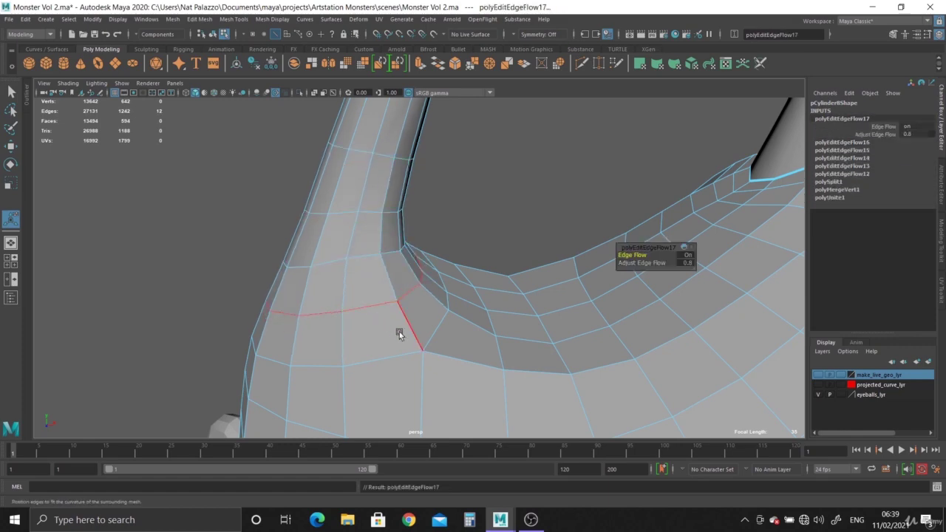
Step: Review the monster in smooth preview (3), then return the mesh to its cage (1)
mouse_move(406, 338)
alt+mouse_down()
mouse_move(326, 277)
mouse_move(483, 316)
mouse_move(485, 296)
mouse_move(501, 287)
alt+mouse_up()
alt+drag(491, 233, 255, 177)
right_drag(358, 189, 389, 167)
key(3)
click(458, 196)
mouse_move(459, 197)
alt+mouse_down()
mouse_move(376, 268)
mouse_move(661, 390)
mouse_move(404, 338)
mouse_move(422, 311)
mouse_move(500, 272)
mouse_move(535, 300)
mouse_move(462, 253)
alt+mouse_up()
alt+right_drag(461, 253, 630, 381)
mouse_move(630, 381)
alt+mouse_down()
mouse_move(612, 352)
mouse_move(667, 376)
mouse_move(332, 281)
mouse_move(378, 290)
mouse_move(375, 332)
mouse_move(461, 334)
mouse_move(616, 285)
mouse_move(402, 189)
mouse_move(433, 258)
mouse_move(466, 297)
mouse_move(404, 318)
mouse_move(435, 226)
alt+mouse_up()
click(329, 284)
key(1)
Step: Delete the ring of faces at the second eyestalk's base
click(403, 189)
right_drag(443, 192, 438, 248)
shift+click(416, 262)
double_click(415, 262)
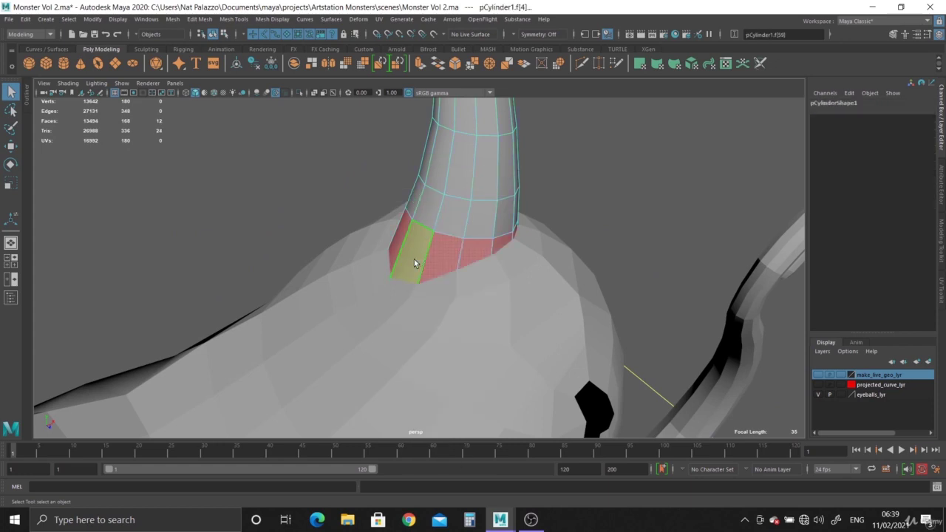
key(Delete)
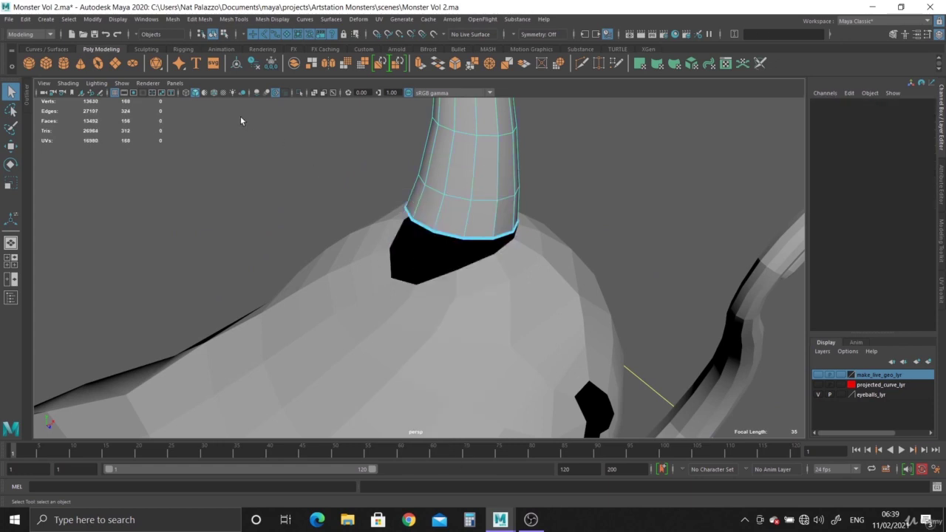
Step: Show wireframe on shaded and snap the first base-rim vertex down onto the body
click(214, 93)
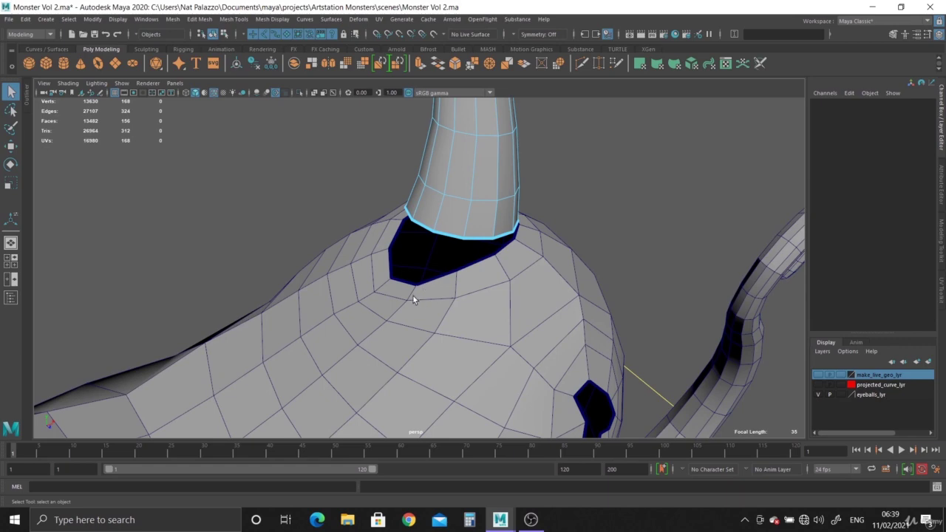
mouse_move(411, 298)
alt+mouse_down()
mouse_move(454, 302)
mouse_move(384, 296)
alt+mouse_up()
alt+right_drag(385, 296, 488, 283)
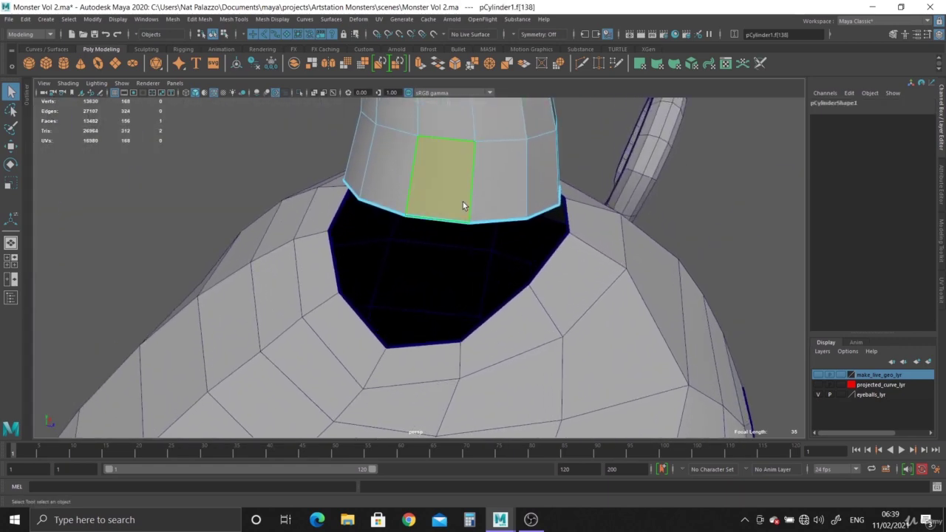
right_drag(462, 202, 421, 209)
click(468, 221)
key(w)
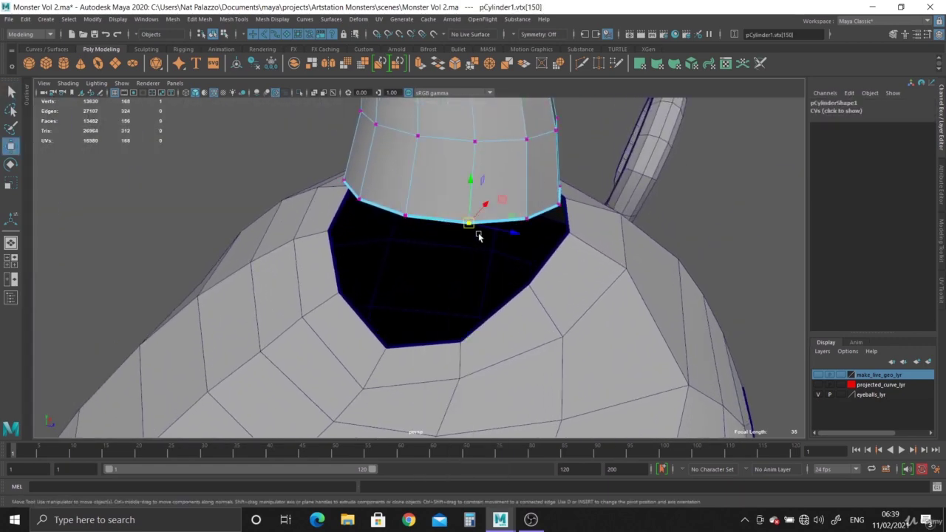
drag(468, 221, 466, 218)
middle_drag(465, 327, 458, 345)
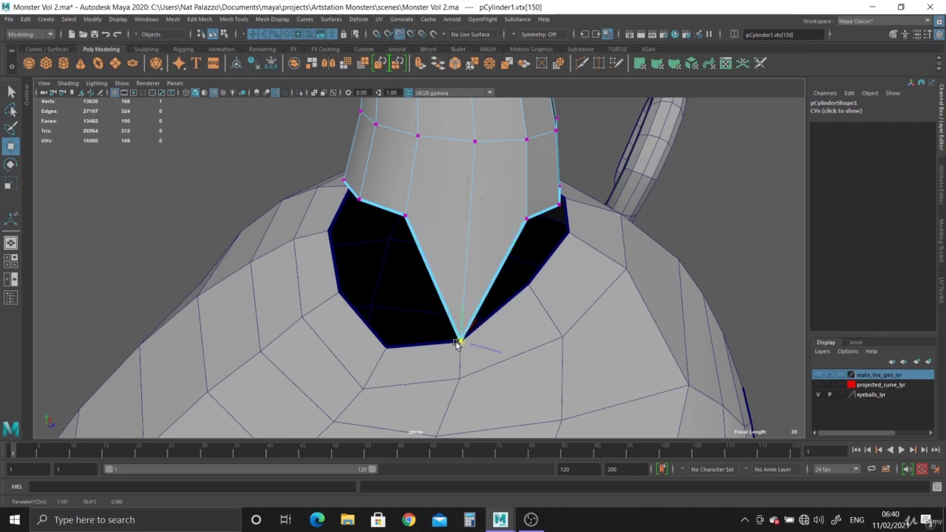
Step: Move the next three rim vertices down onto the body surface
click(404, 216)
middle_drag(393, 327, 380, 349)
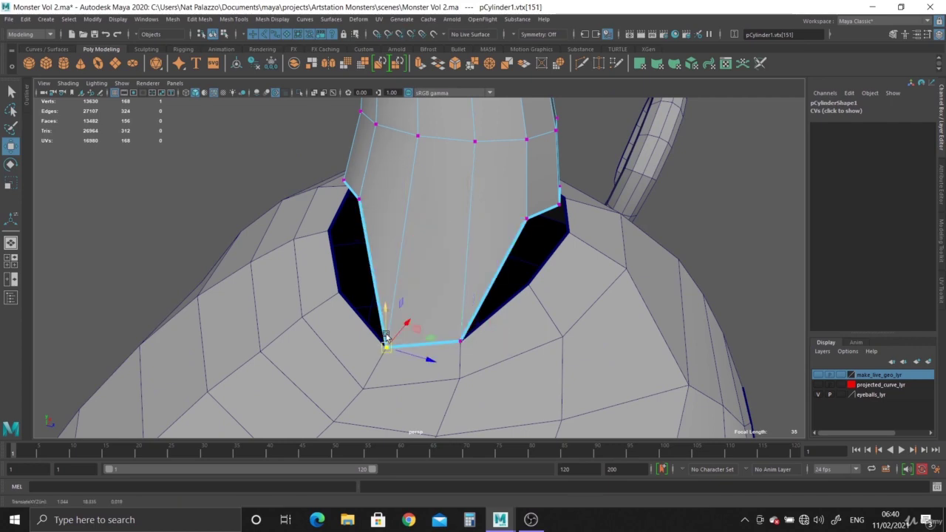
mouse_move(386, 335)
alt+mouse_down()
mouse_move(454, 320)
mouse_move(521, 204)
alt+mouse_up()
click(532, 187)
middle_drag(539, 285, 539, 280)
click(476, 186)
middle_drag(476, 189, 473, 241)
mouse_move(460, 238)
alt+mouse_down()
mouse_move(494, 228)
mouse_move(484, 240)
mouse_move(524, 263)
alt+mouse_up()
middle_drag(532, 296, 501, 277)
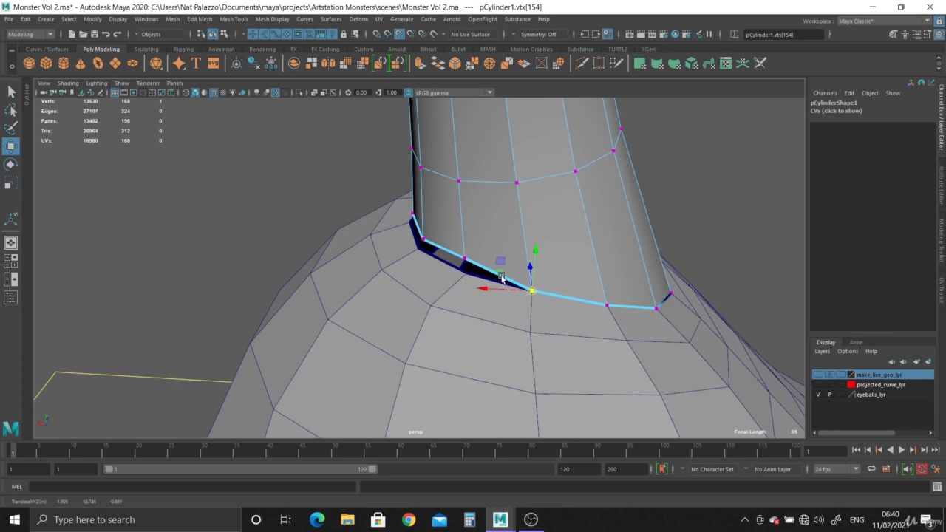
Step: Snap two more rim vertices onto the body, undoing the mistaken selection and move
click(466, 257)
key(ctrl+z)
drag(466, 257, 468, 225)
middle_drag(473, 262, 464, 275)
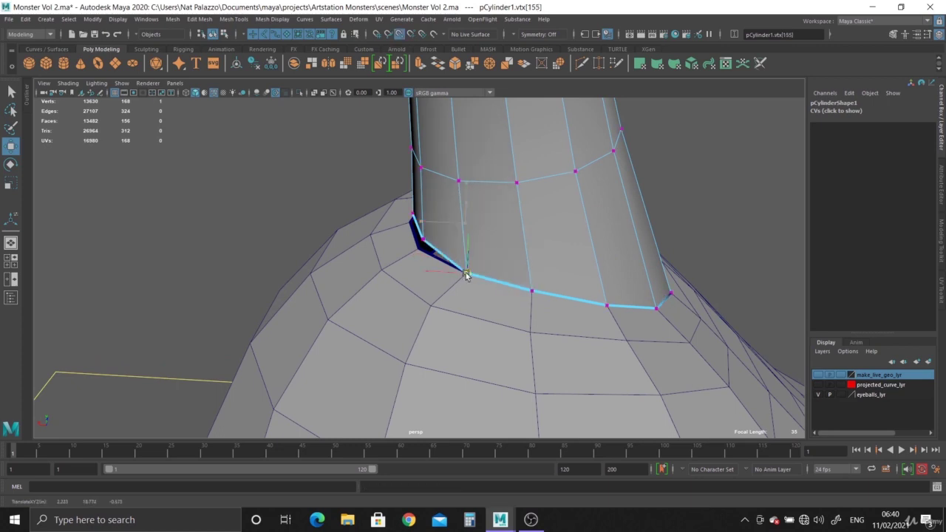
alt+drag(375, 246, 475, 258)
click(450, 213)
mouse_move(445, 222)
middle_down()
mouse_move(454, 220)
mouse_move(458, 234)
middle_up()
key(ctrl+z)
key(v)
Step: Point-snap the remaining neck-side rim vertices onto the body's opening edge
click(400, 223)
middle_drag(403, 225, 391, 236)
key(v)
alt+drag(391, 236, 339, 235)
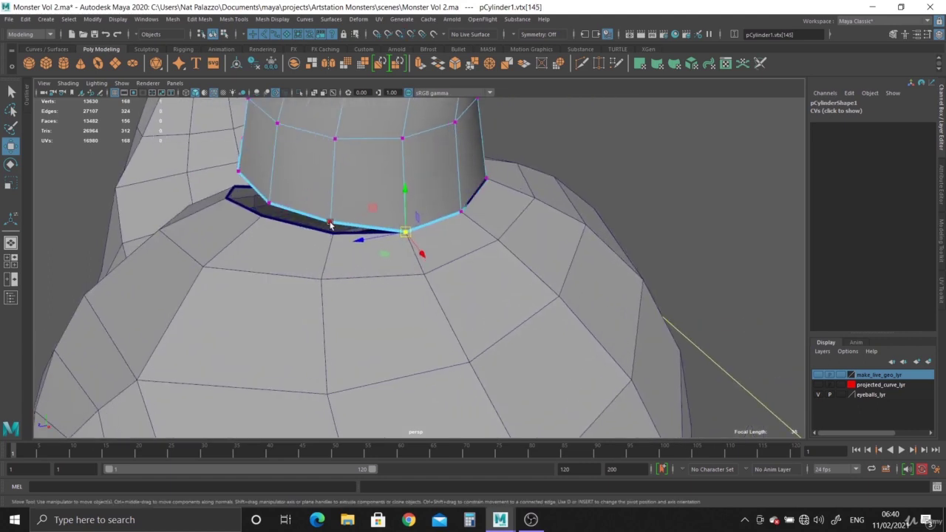
middle_drag(329, 229, 322, 194)
key(v)
middle_drag(336, 248, 331, 235)
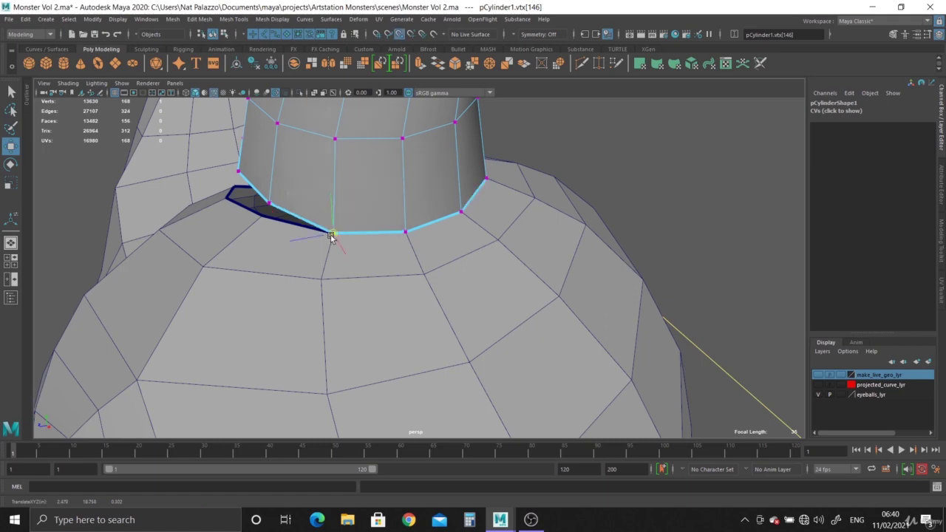
alt+drag(319, 239, 405, 250)
Step: Move the apex vertex of the leftover triangular gap down onto the body
key(F8)
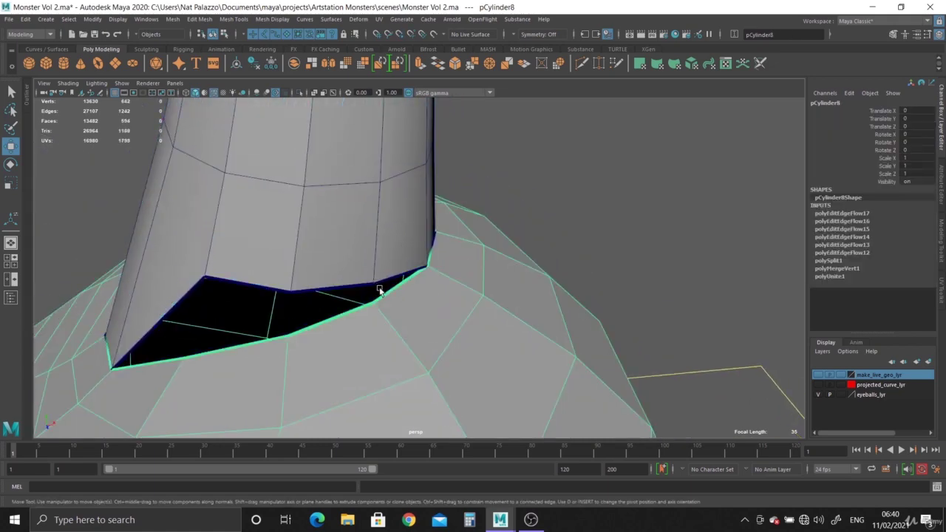
key(F8)
key(F8)
key(F8)
click(376, 284)
drag(375, 284, 369, 251)
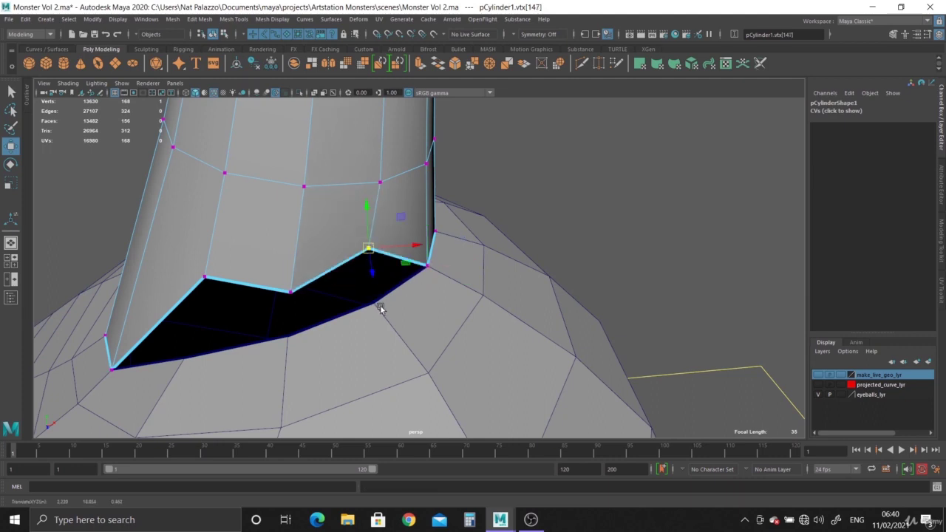
key(ctrl+z)
click(290, 293)
mouse_move(290, 340)
alt+mouse_down()
mouse_move(314, 328)
mouse_move(344, 366)
alt+mouse_up()
click(318, 325)
middle_drag(336, 373, 325, 390)
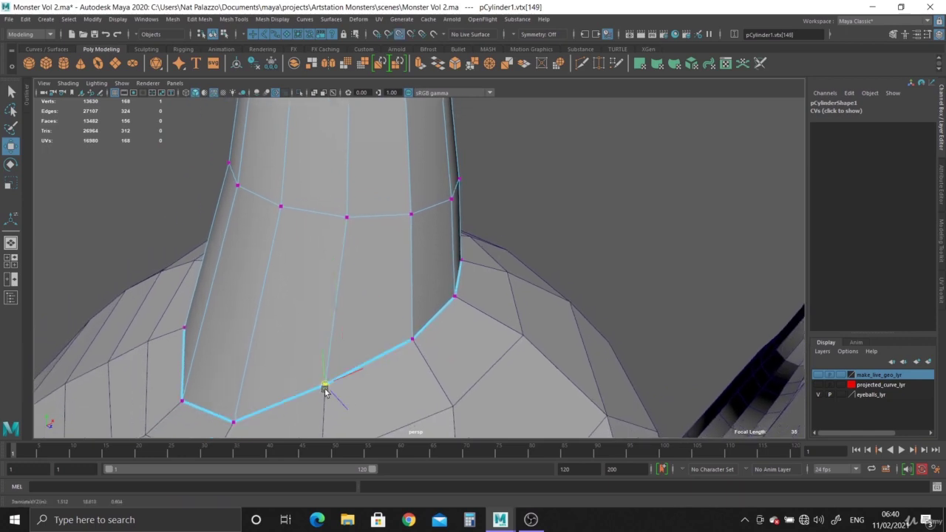
alt+drag(435, 388, 413, 214)
key(F8)
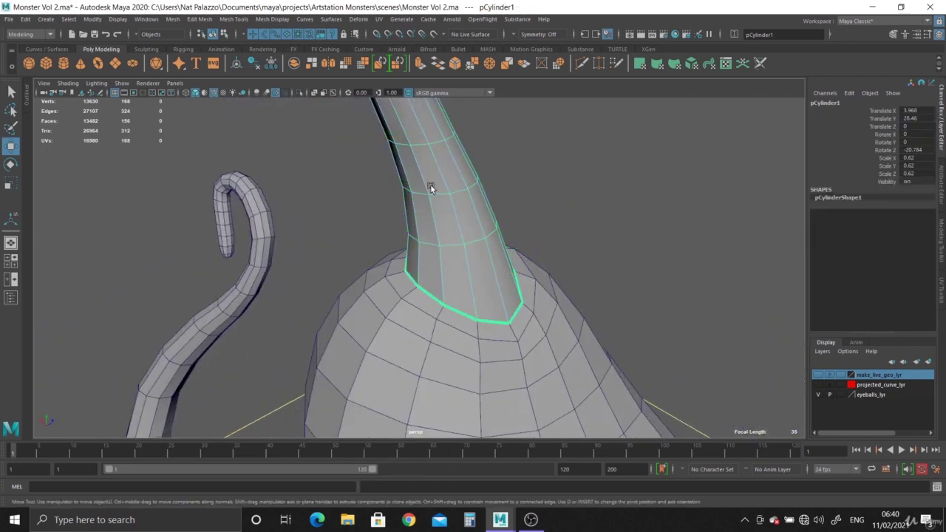
Step: Combine the second eyestalk and the body into one mesh with Mesh > Combine
shift+click(411, 295)
click(173, 19)
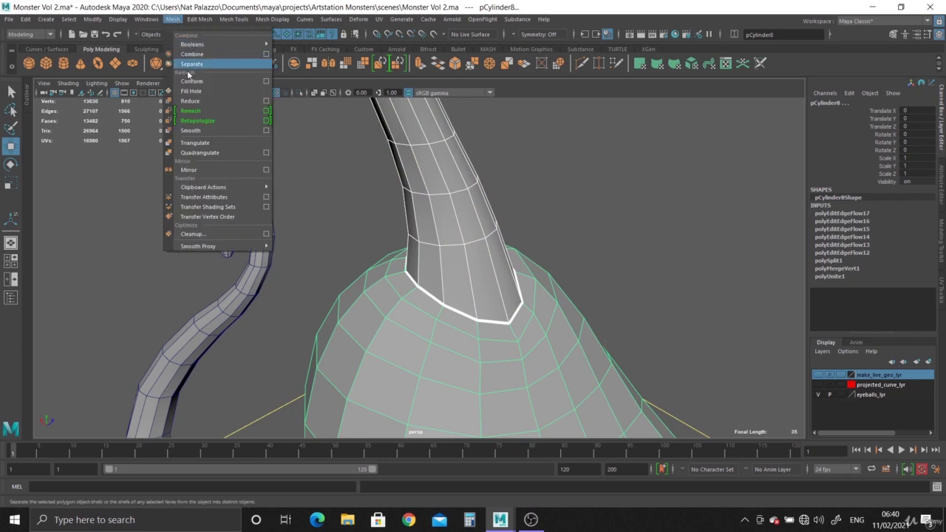
click(200, 55)
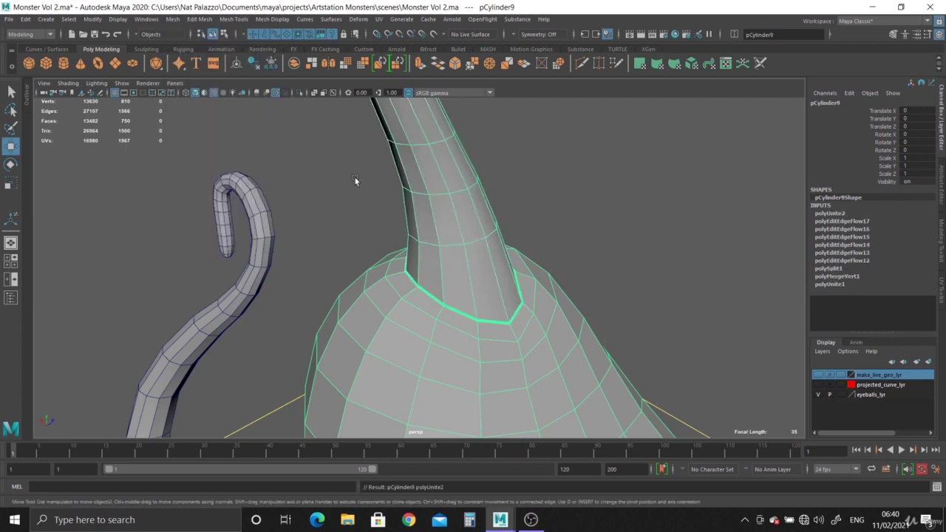
Step: Marquee-select the seam vertices and apply Merge Vertices
mouse_move(434, 173)
right_down()
mouse_move(364, 170)
mouse_move(338, 191)
right_up()
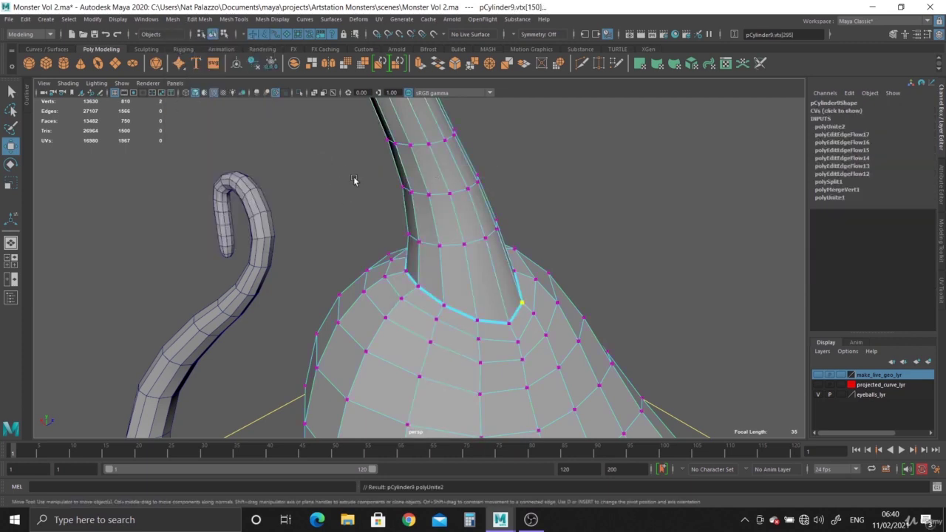
drag(353, 180, 645, 392)
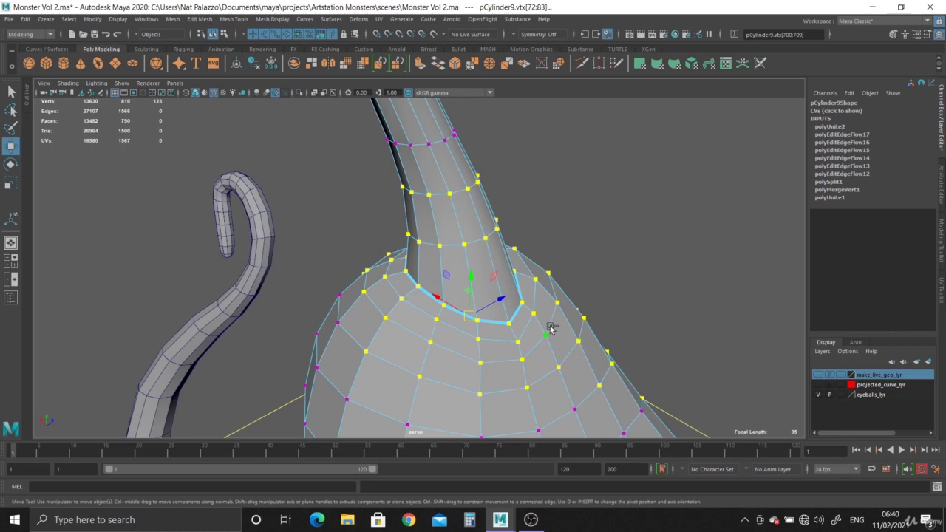
shift+right_click(547, 299)
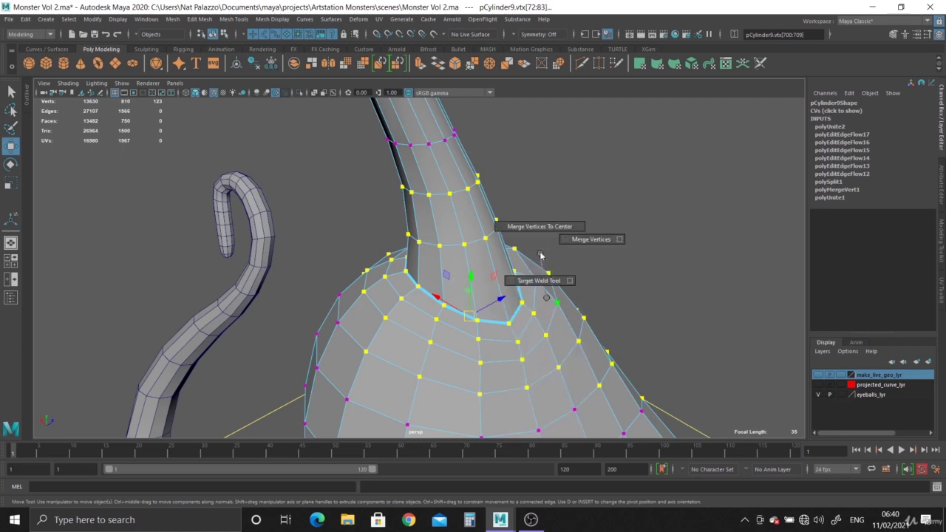
shift+right_drag(543, 268, 618, 245)
Step: Hide the wireframe, inspect the welded seam up close, and reselect the combined body
key(F8)
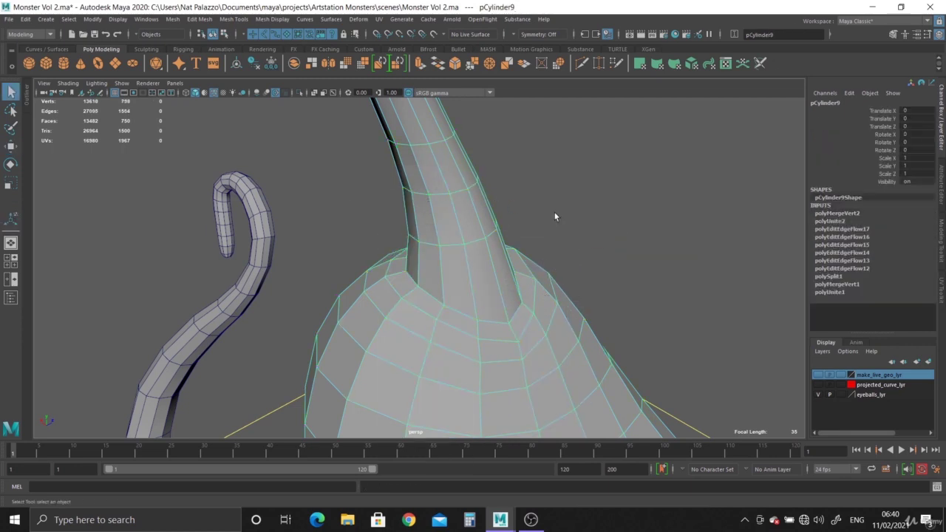
click(573, 212)
alt+drag(620, 354, 355, 255)
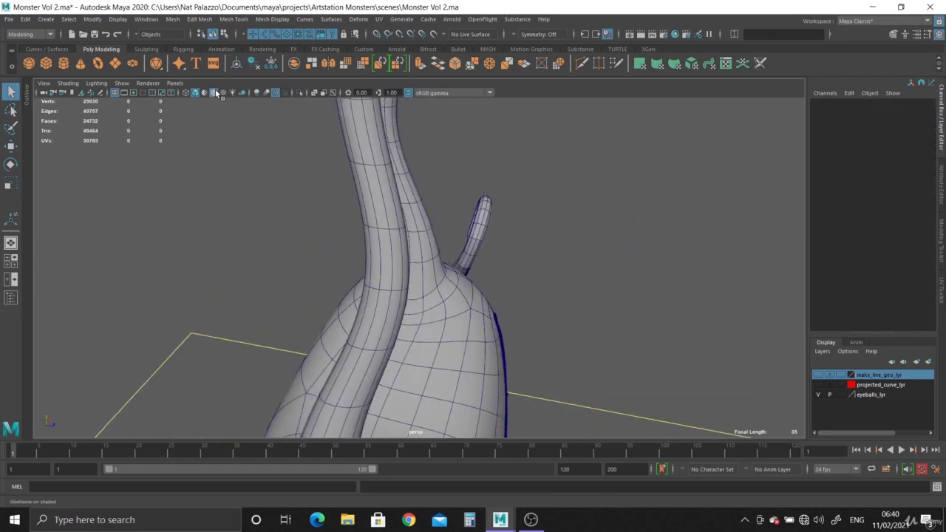
click(217, 94)
mouse_move(237, 147)
alt+mouse_down()
mouse_move(433, 313)
mouse_move(530, 420)
mouse_move(483, 380)
mouse_move(251, 287)
mouse_move(371, 264)
alt+mouse_up()
scroll(421, 268, up, 2)
scroll(432, 248, up, 2)
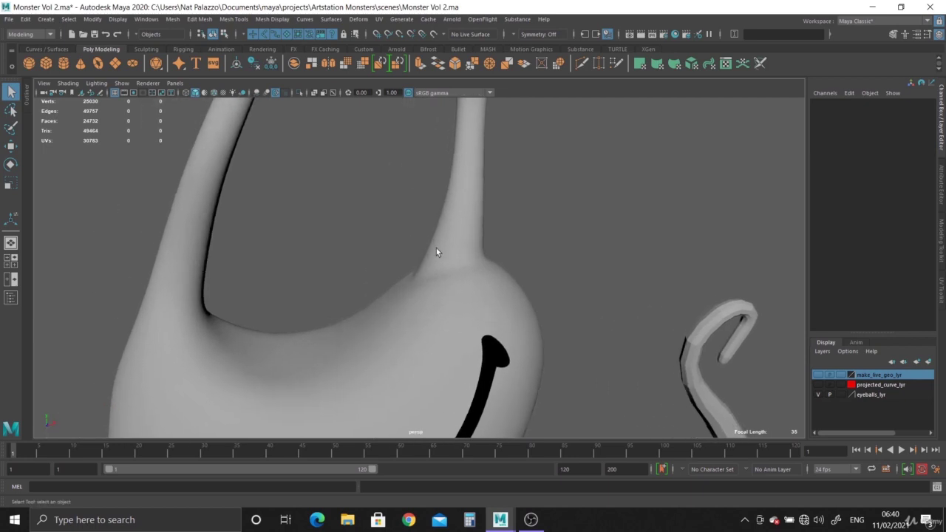
scroll(412, 250, up, 2)
scroll(462, 276, up, 2)
click(462, 279)
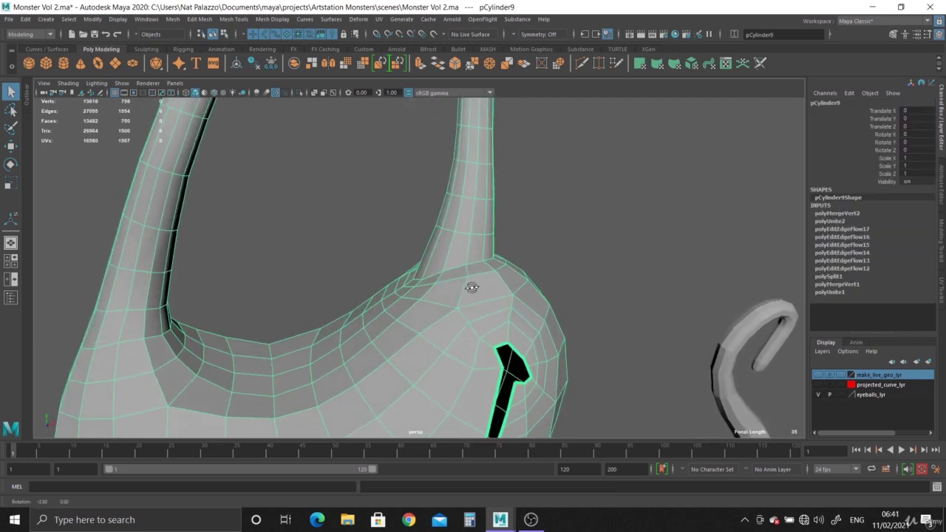
scroll(517, 303, up, 2)
scroll(561, 362, up, 2)
Step: Insert a new edge loop around the eyestalk base with Multi-Cut
alt+drag(575, 382, 578, 234)
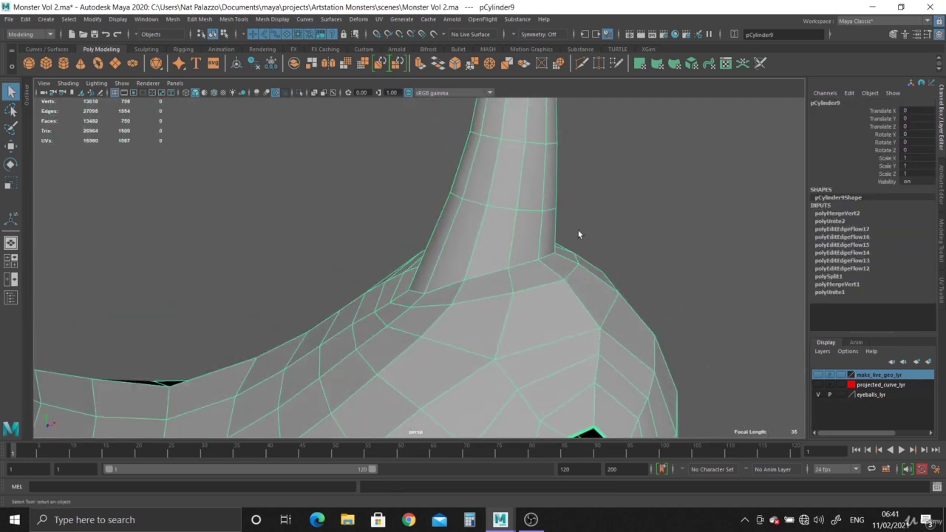
click(582, 64)
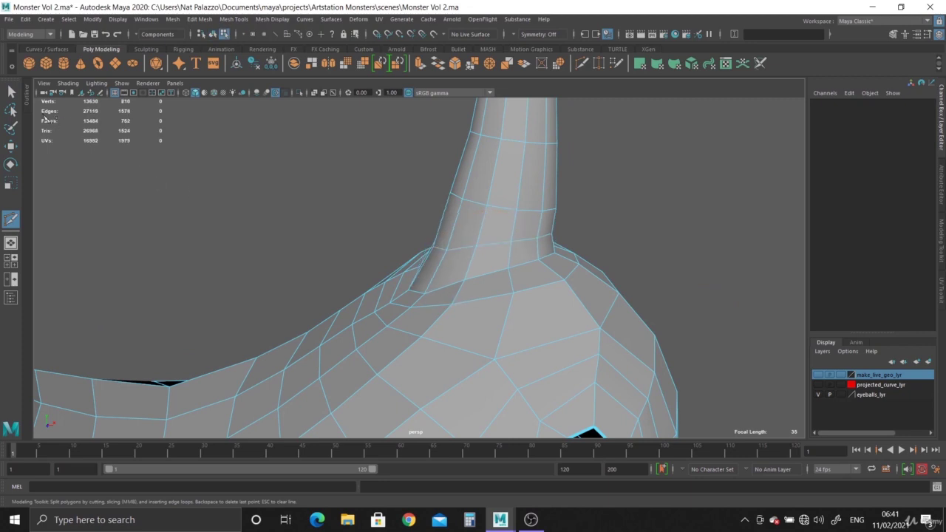
right_drag(496, 260, 471, 221)
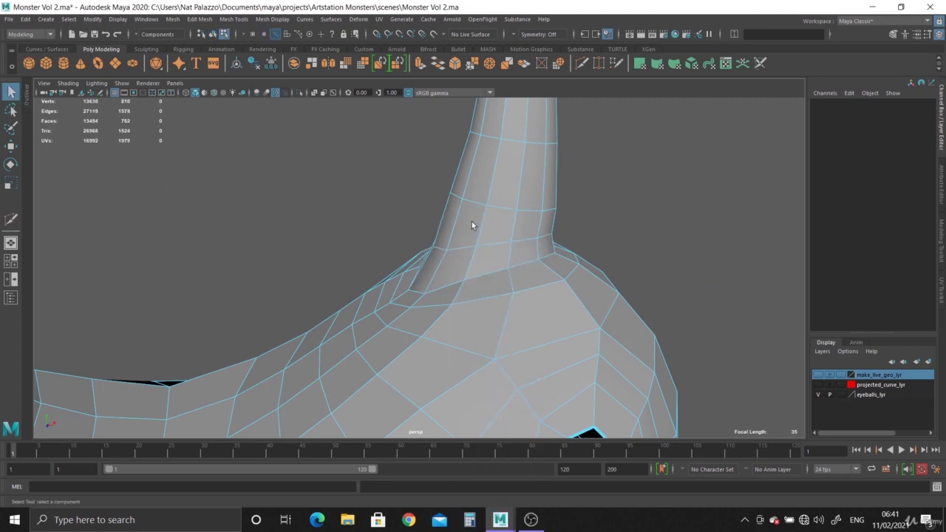
double_click(480, 276)
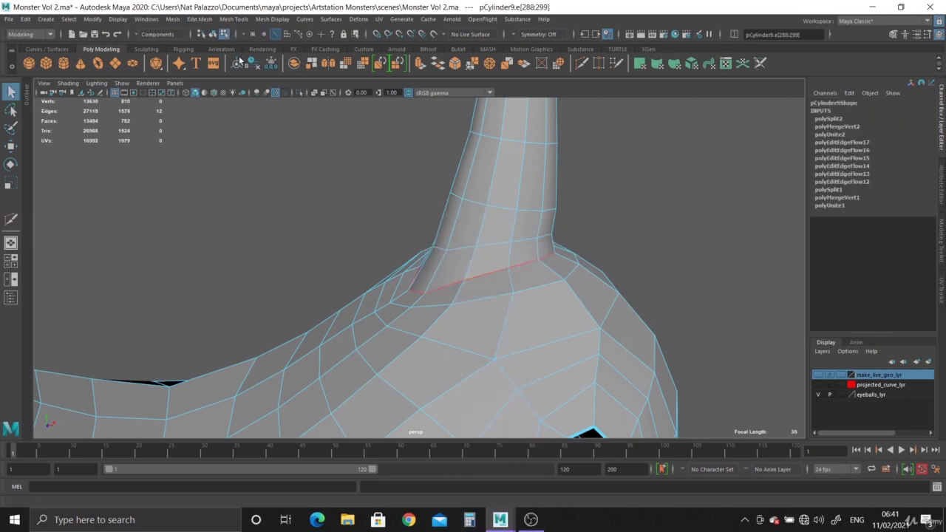
Step: Apply Edit Mesh > Edit Edge Flow to the new base loop
scroll(282, 217, down, 5)
scroll(278, 228, down, 3)
scroll(310, 348, up, 3)
scroll(374, 332, up, 3)
scroll(374, 332, up, 2)
click(194, 20)
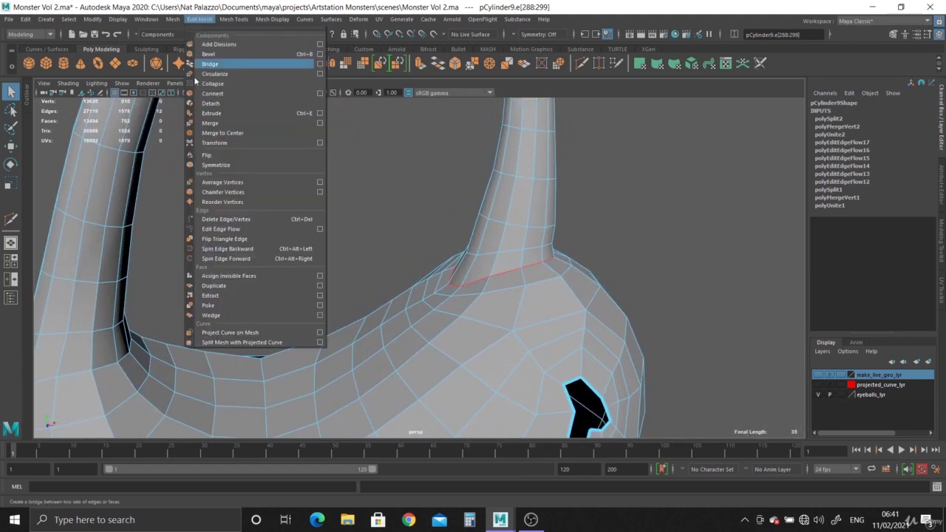
click(230, 232)
alt+right_drag(488, 280, 540, 313)
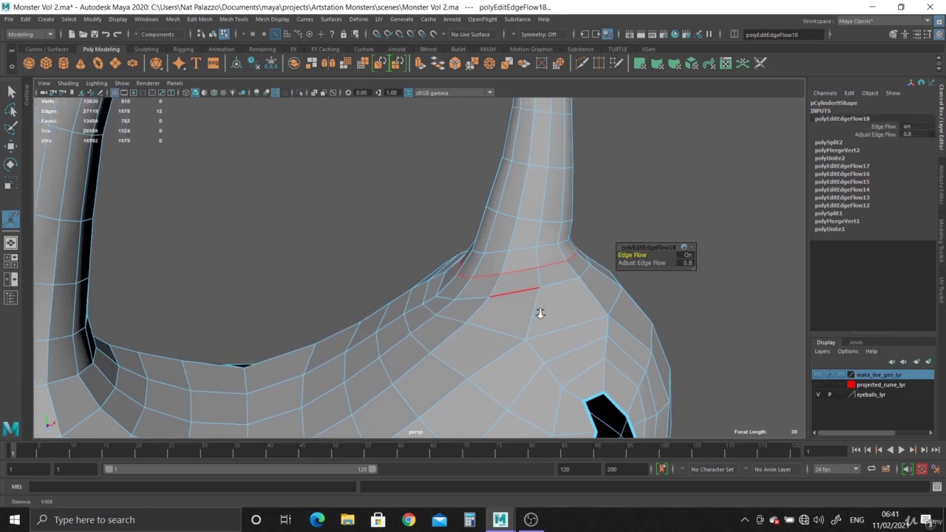
key(g)
Step: Apply edge flow with G to each loop working up the eyestalk neck
double_click(513, 269)
key(g)
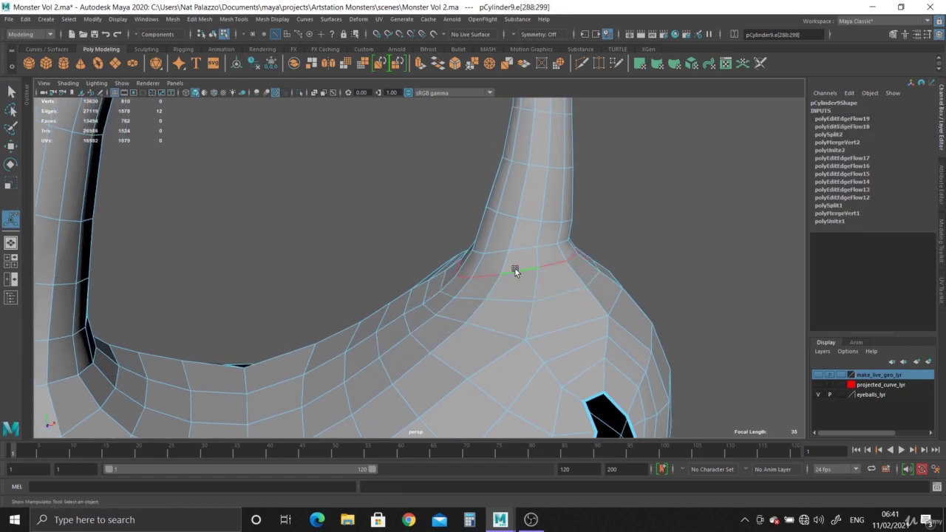
click(523, 248)
double_click(524, 249)
key(g)
double_click(535, 204)
key(g)
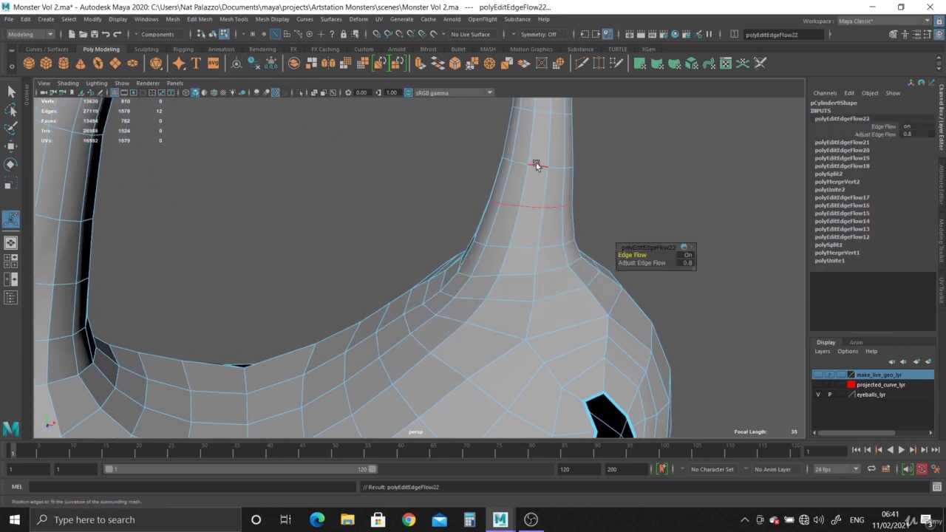
double_click(536, 163)
key(g)
double_click(540, 113)
key(g)
Step: Reapply edge flow to the neck loops working back down toward the base
double_click(534, 158)
key(g)
double_click(527, 205)
key(g)
double_click(522, 247)
key(g)
double_click(520, 278)
key(g)
key(g)
double_click(526, 244)
key(g)
key(g)
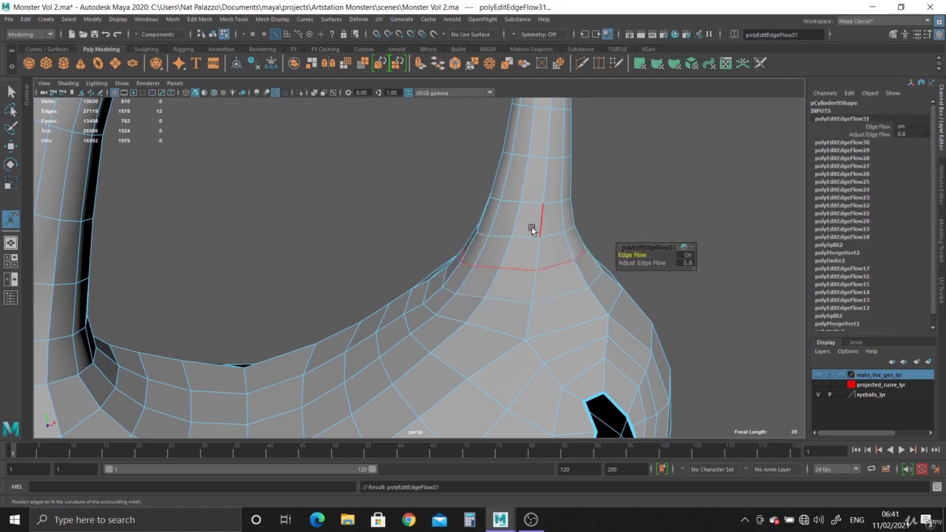
key(g)
double_click(529, 201)
key(g)
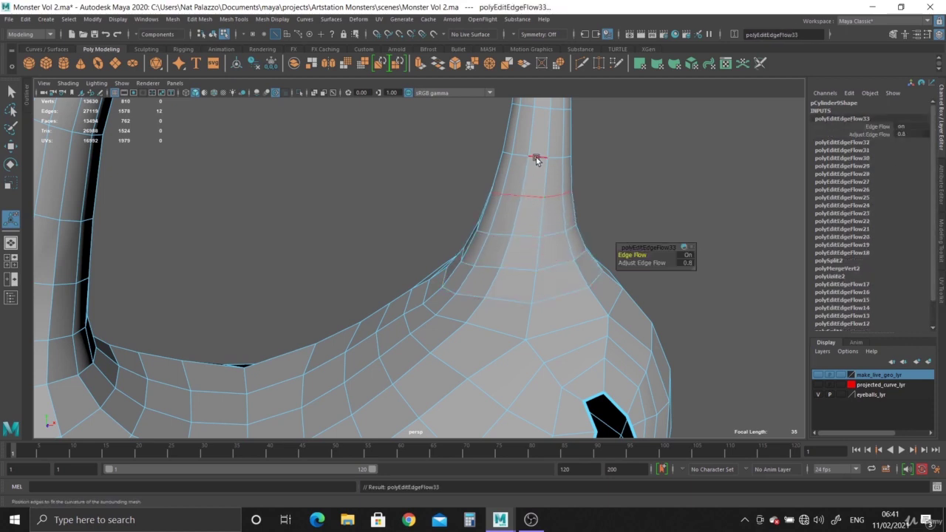
double_click(537, 151)
key(g)
double_click(577, 299)
key(g)
Step: Edge-flow the five neck loops nearest the body junction from a closer view
mouse_move(583, 308)
alt+mouse_down()
mouse_move(515, 291)
mouse_move(504, 411)
alt+mouse_up()
alt+drag(505, 252, 495, 199)
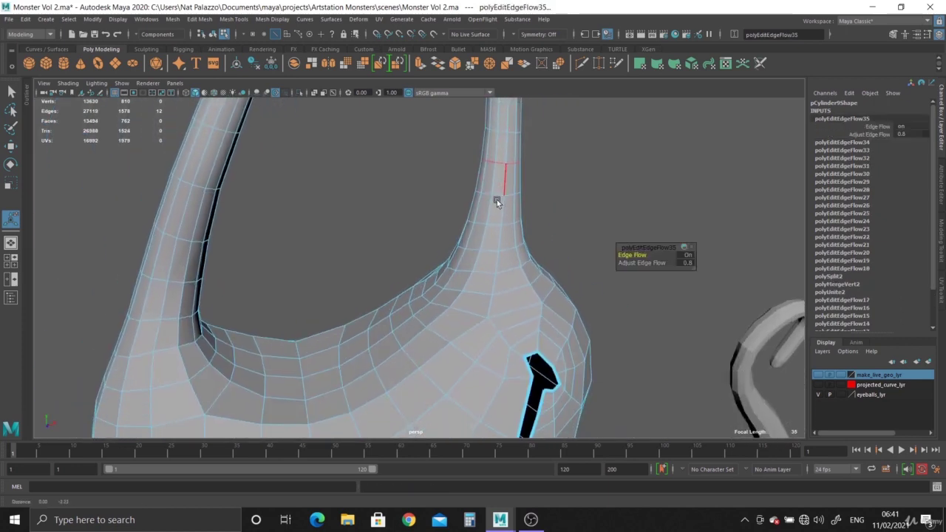
alt+right_drag(495, 199, 542, 312)
double_click(539, 297)
key(g)
double_click(537, 272)
key(g)
double_click(538, 241)
key(g)
double_click(540, 204)
key(g)
double_click(537, 169)
key(g)
Step: Return to object mode, orbit to check the blended base, and select the body
right_drag(482, 223, 504, 203)
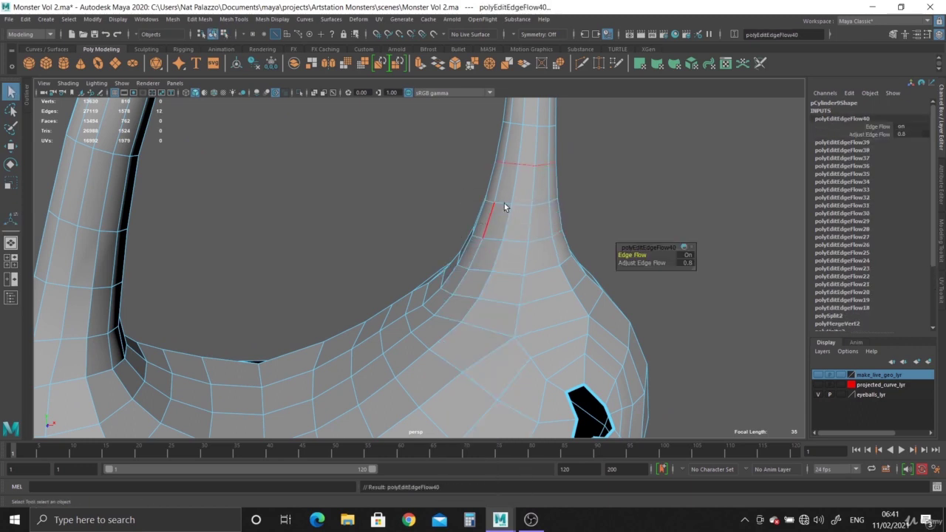
click(657, 233)
mouse_move(657, 233)
alt+mouse_down()
mouse_move(125, 246)
mouse_move(436, 291)
mouse_move(492, 328)
mouse_move(363, 299)
mouse_move(395, 317)
alt+mouse_up()
click(399, 311)
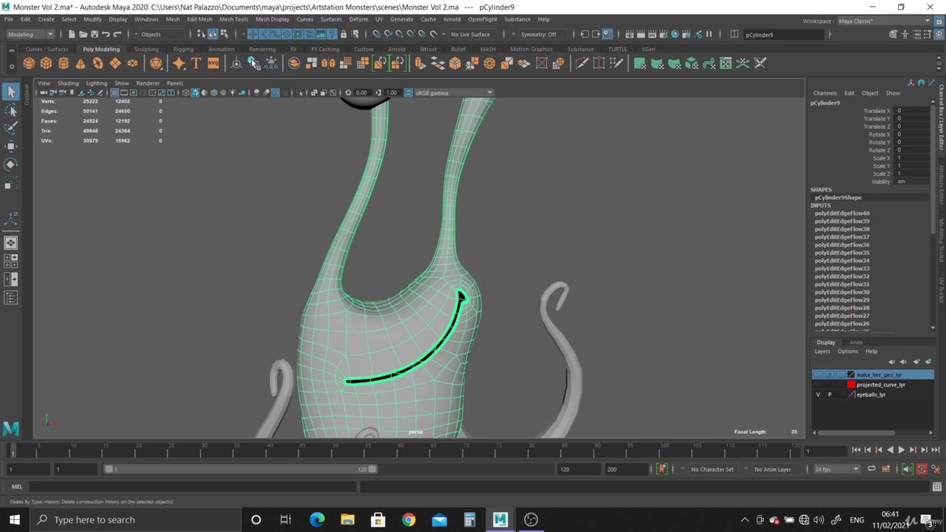
click(266, 65)
click(626, 320)
mouse_move(626, 321)
alt+right_down()
mouse_move(501, 281)
mouse_move(512, 320)
alt+right_up()
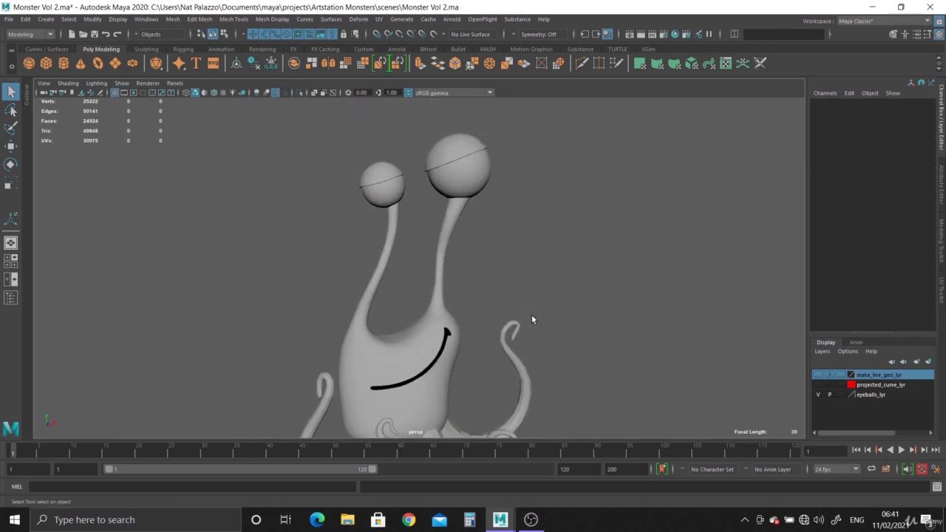
mouse_move(532, 316)
alt+mouse_down()
mouse_move(251, 246)
mouse_move(520, 296)
mouse_move(537, 345)
alt+mouse_up()
scroll(537, 345, up, 5)
scroll(537, 345, up, 3)
scroll(538, 345, down, 3)
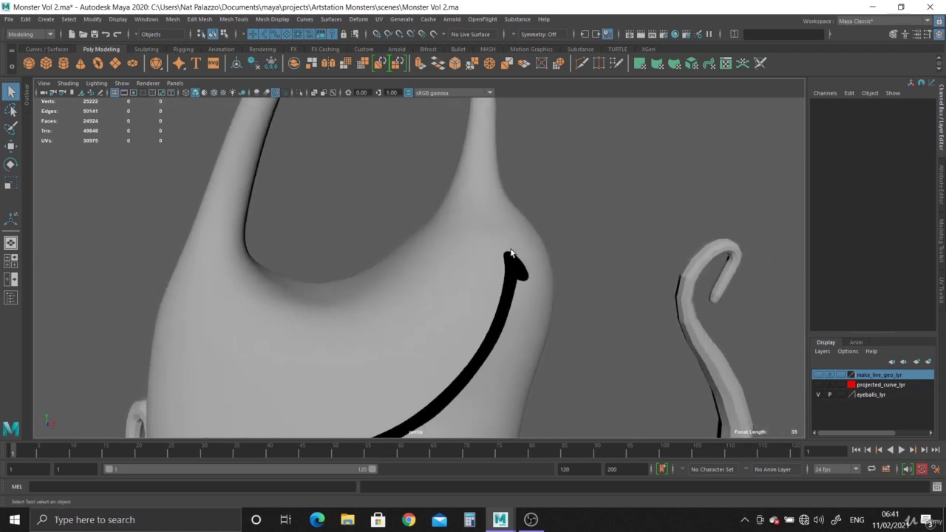
scroll(511, 263, down, 3)
alt+middle_drag(350, 295, 424, 202)
scroll(424, 202, down, 3)
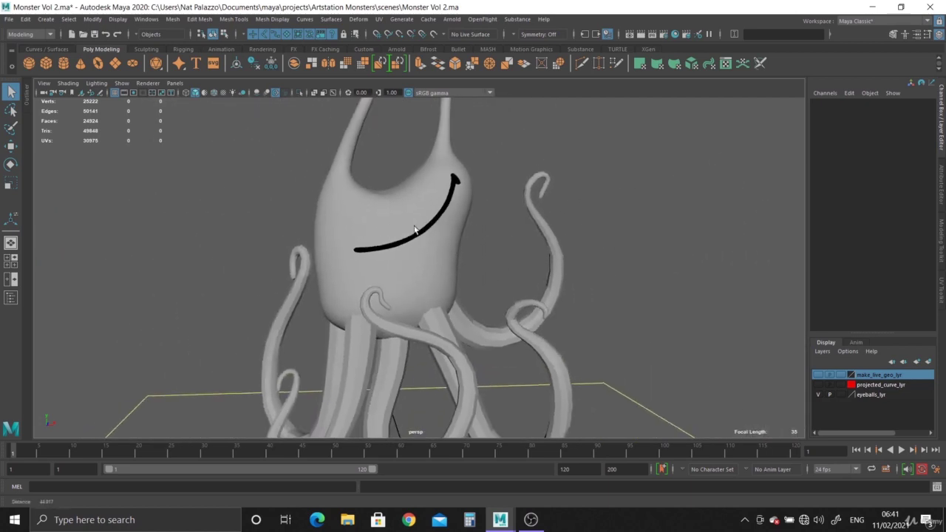
scroll(364, 227, up, 3)
mouse_move(364, 227)
alt+middle_down()
mouse_move(455, 330)
mouse_move(486, 422)
mouse_move(492, 264)
alt+middle_up()
alt+drag(492, 263, 478, 226)
scroll(449, 388, up, 2)
scroll(449, 388, down, 3)
alt+middle_drag(449, 388, 482, 268)
mouse_move(482, 269)
alt+mouse_down()
mouse_move(478, 294)
mouse_move(406, 251)
alt+mouse_up()
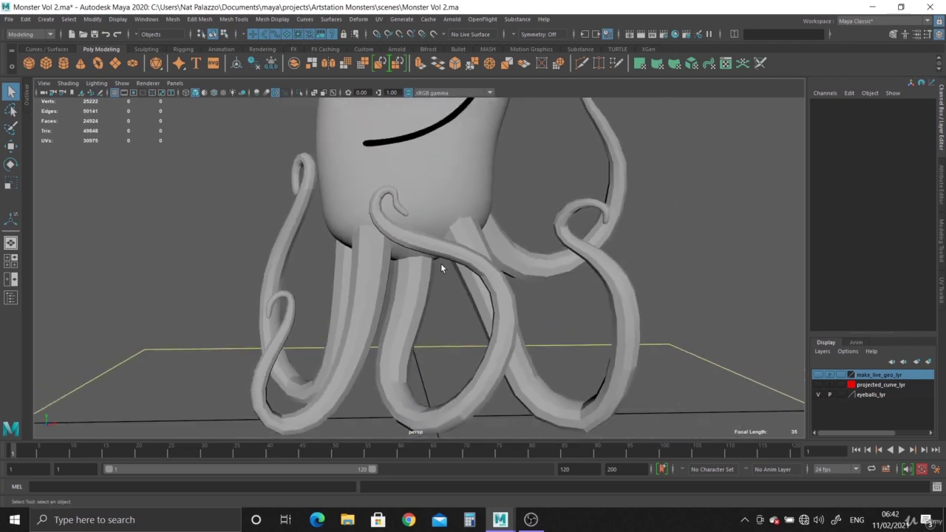